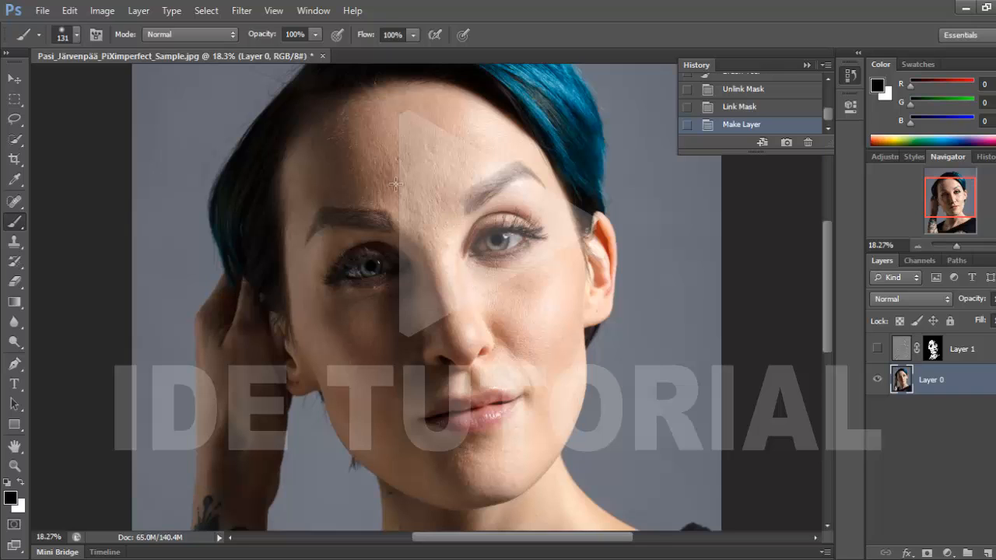
Toggle Layer 1's visibility to compare the portrait's skin before and after retouching.
click(878, 350)
click(878, 350)
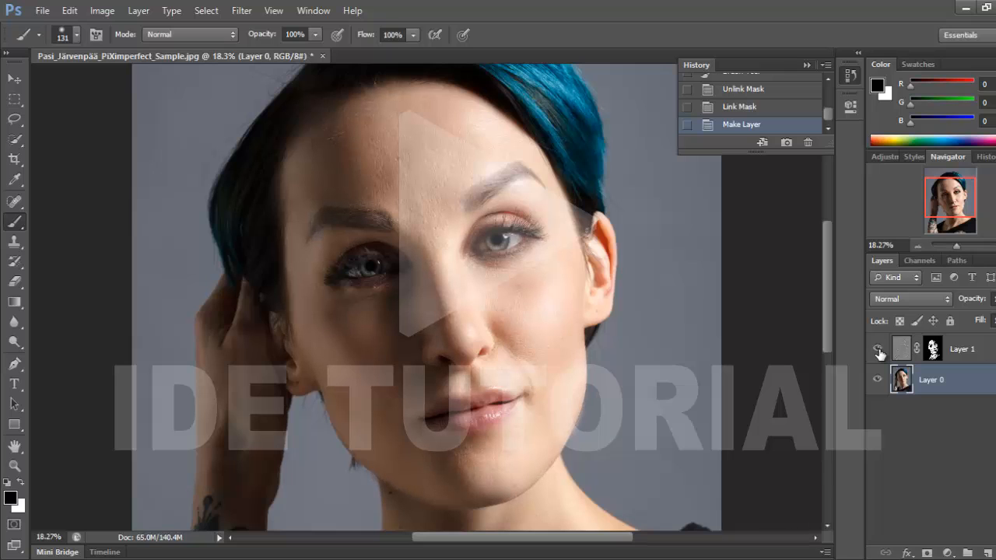
click(878, 350)
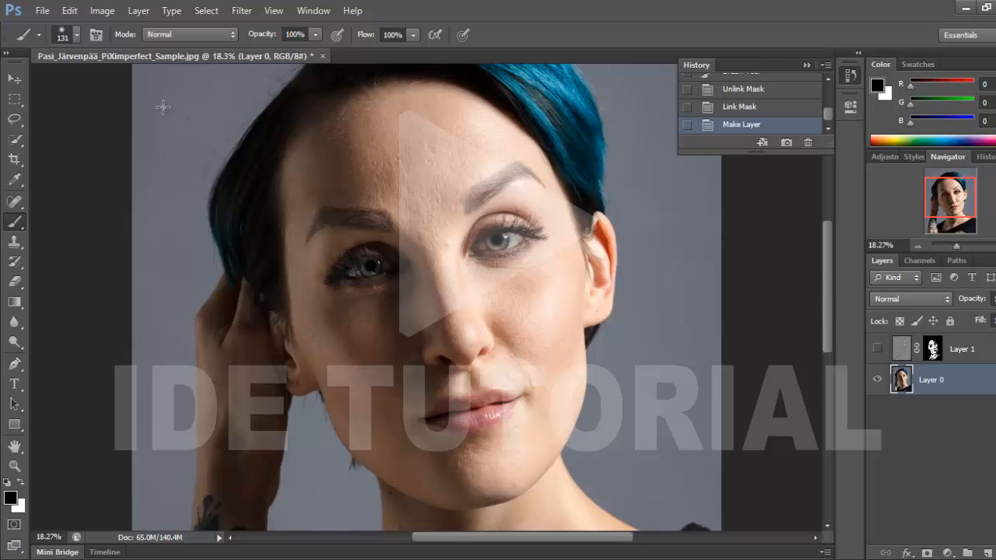
Float the document window and open the original sample portrait again from the Pictures folder.
drag(262, 56, 292, 126)
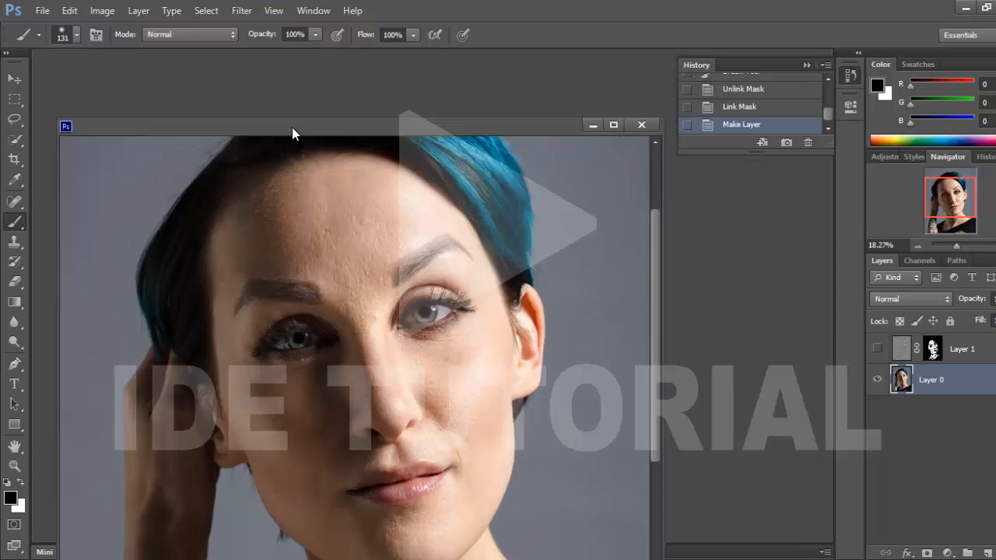
double_click(252, 75)
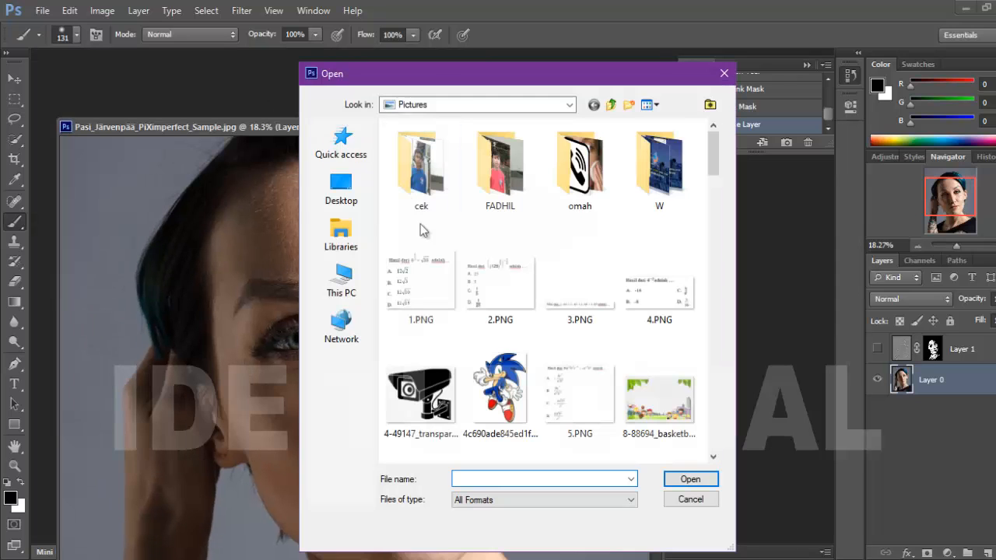
click(457, 291)
scroll(456, 292, down, 5)
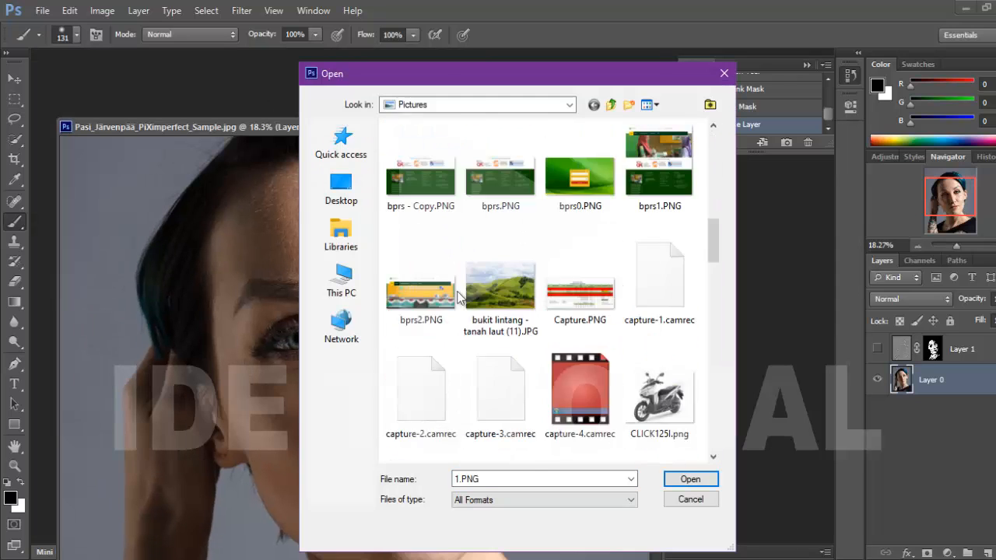
scroll(457, 292, up, 4)
scroll(457, 296, down, 1)
scroll(459, 298, down, 12)
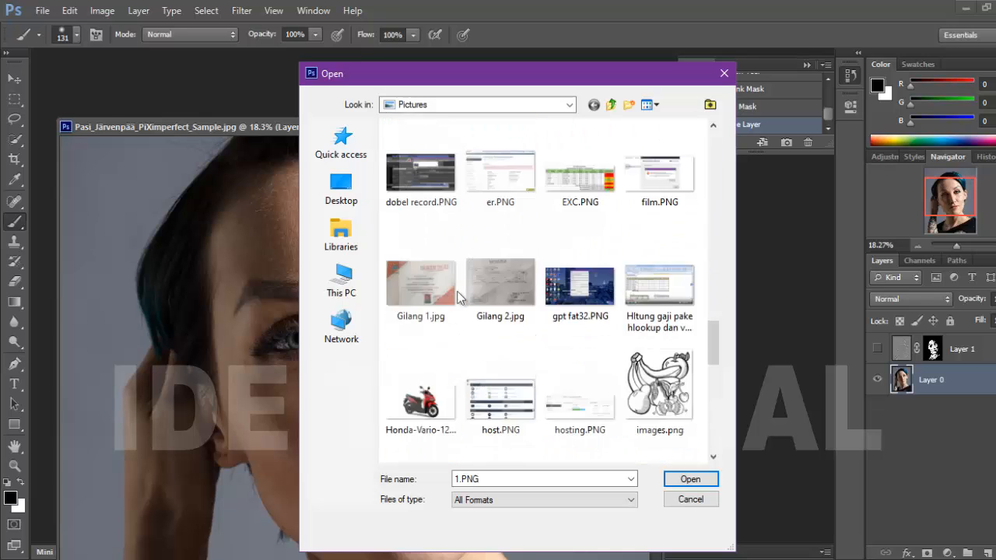
scroll(460, 296, down, 5)
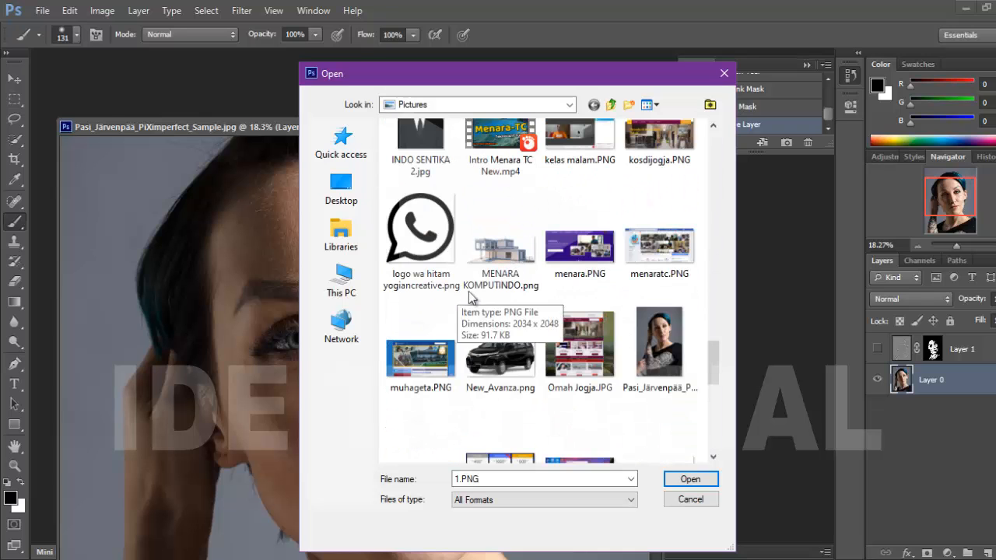
double_click(675, 339)
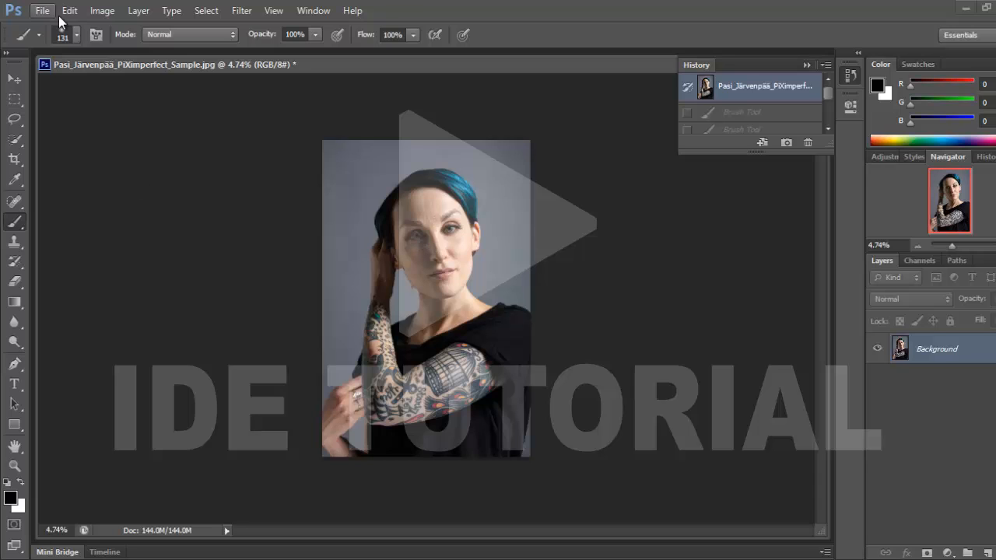
Crop the portrait to the woman's head and shoulders.
click(14, 159)
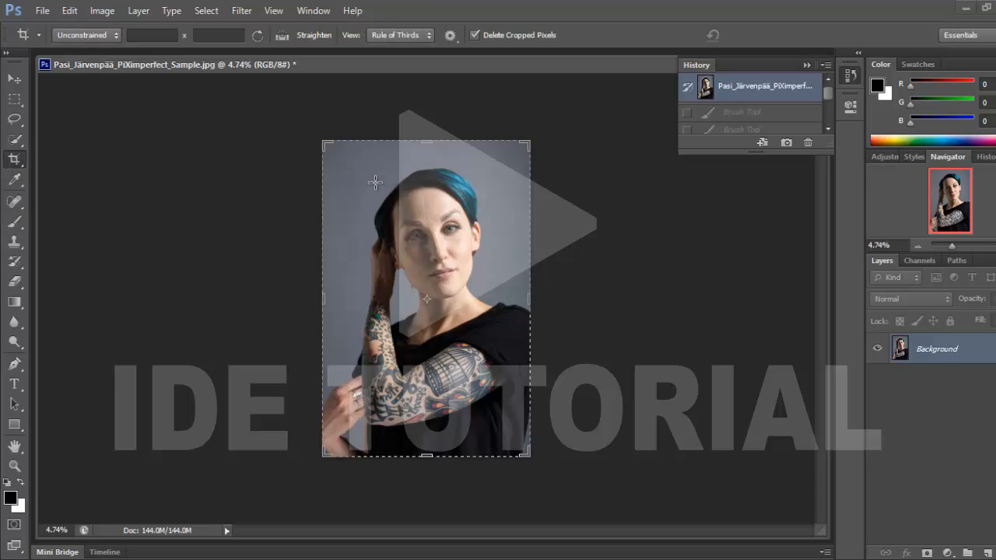
drag(351, 164, 505, 340)
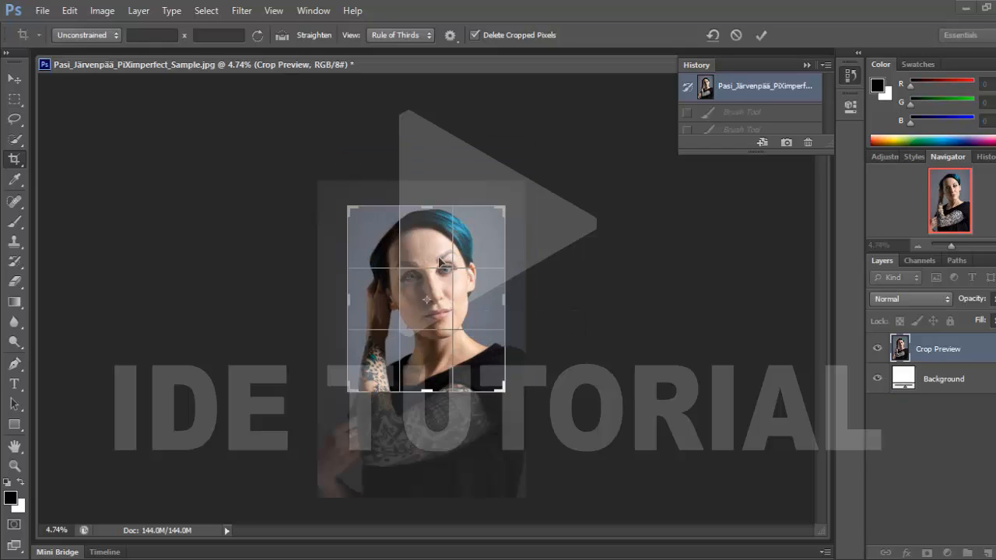
key(Return)
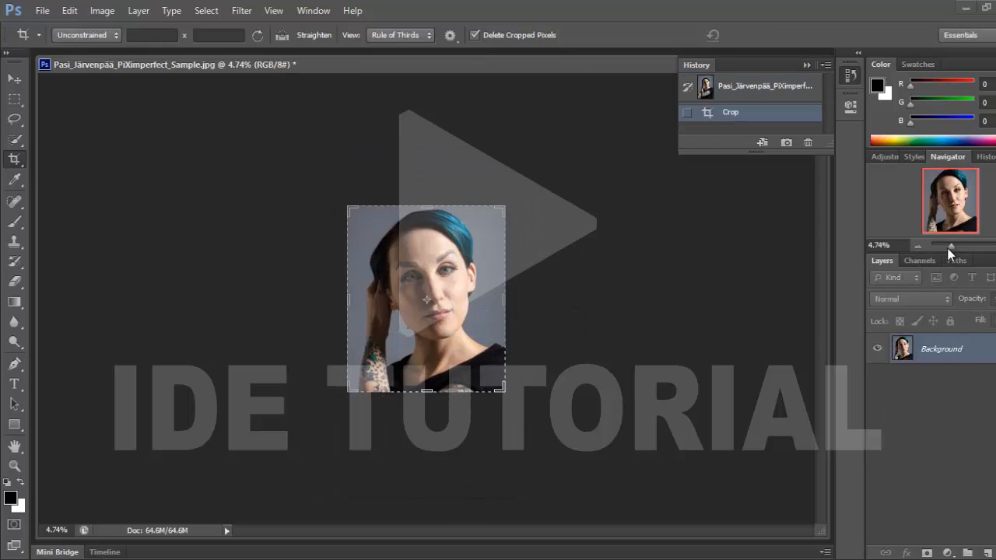
Duplicate the Background layer and make the copy, Layer 1, the active layer.
drag(950, 246, 957, 248)
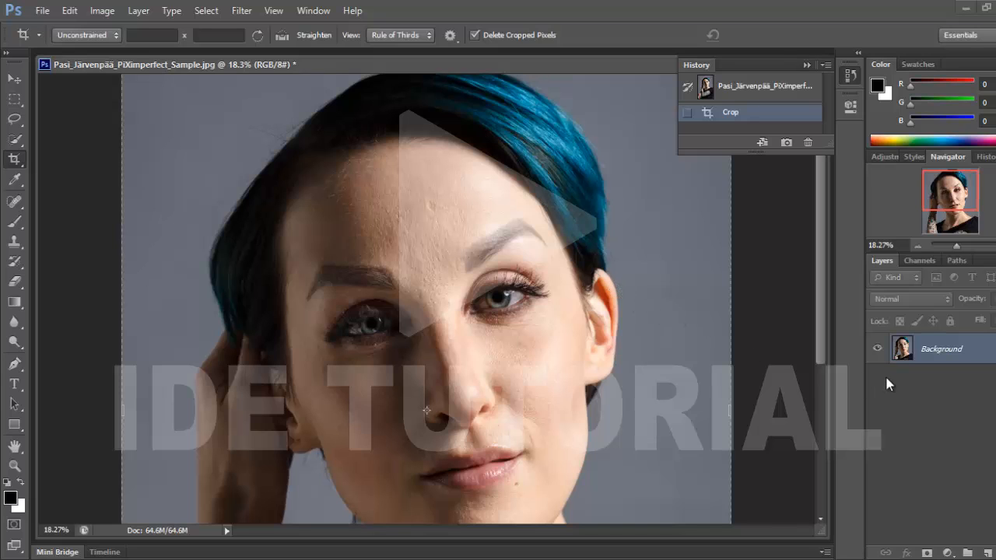
key(ctrl+j)
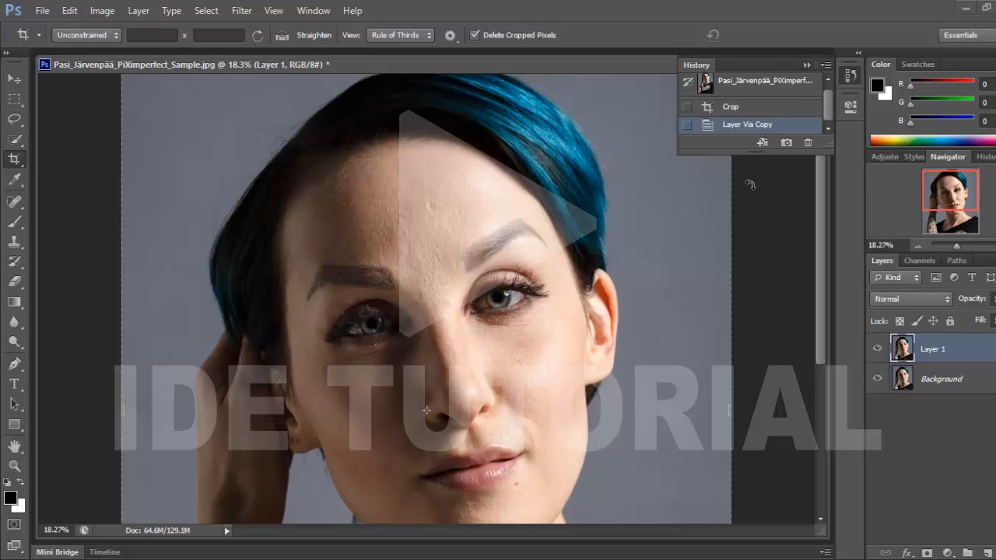
click(927, 381)
right_click(926, 378)
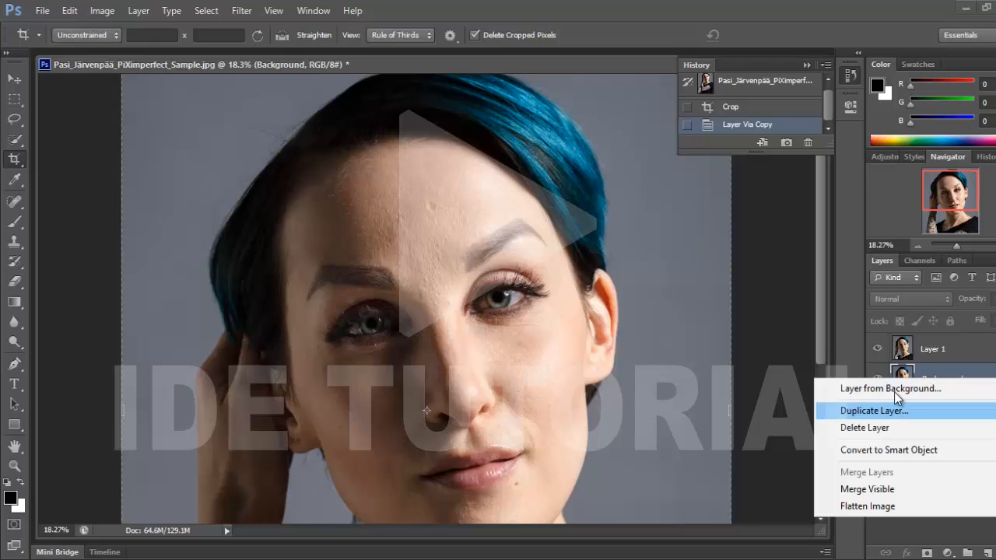
click(853, 337)
click(894, 354)
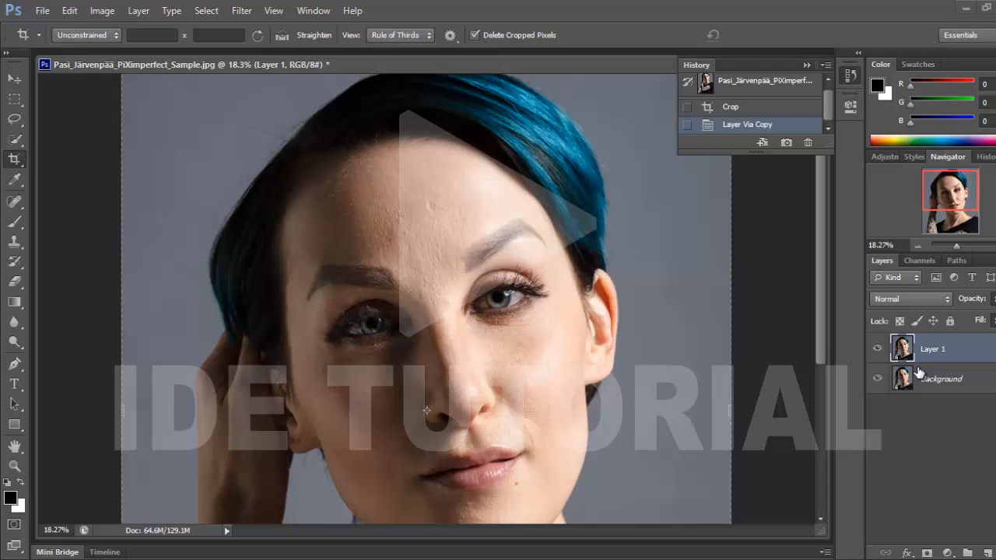
Invert the colors of Layer 1 and set its blend mode to Vivid Light.
key(ctrl+i)
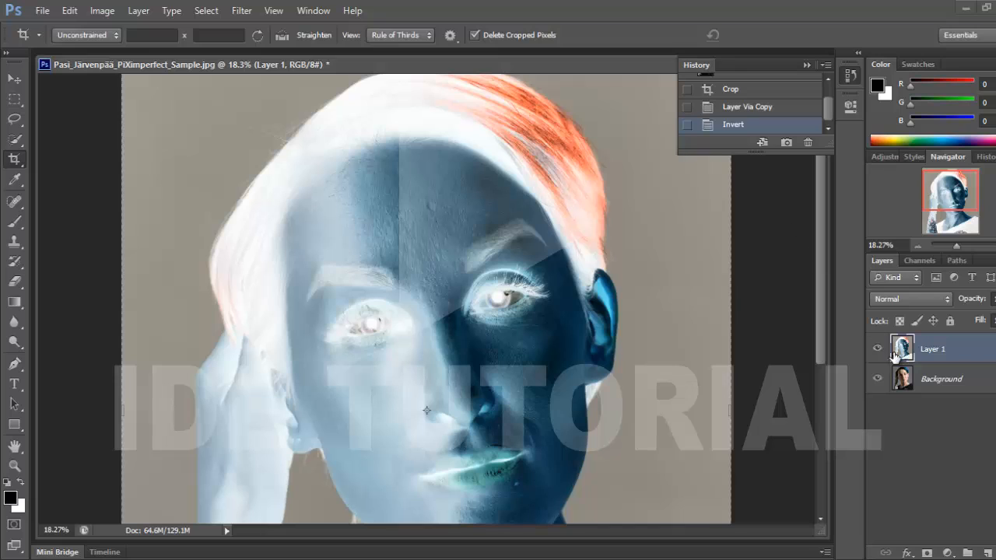
click(905, 299)
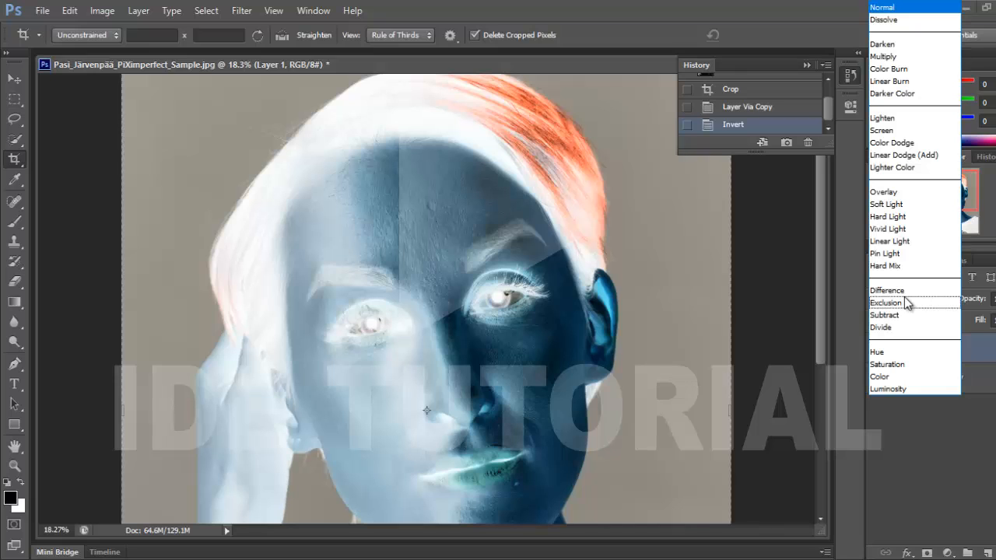
click(897, 228)
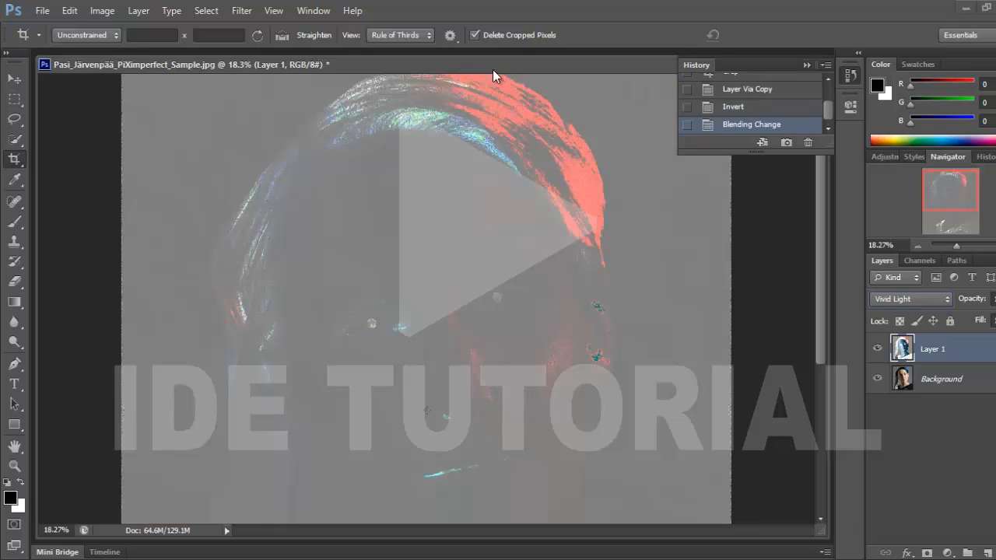
Apply a High Pass filter with a radius of 24.0 pixels to Layer 1.
click(239, 11)
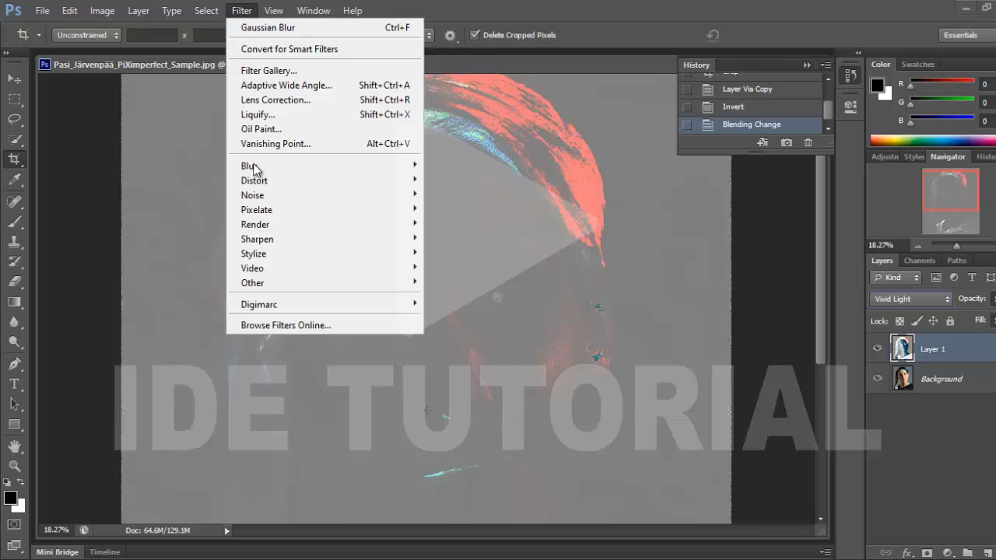
mouse_move(260, 283)
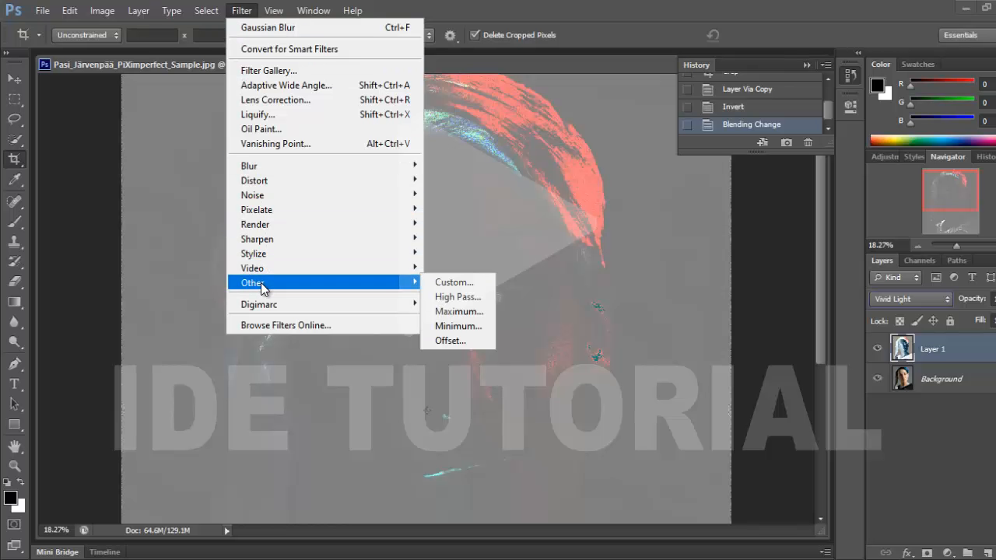
click(450, 297)
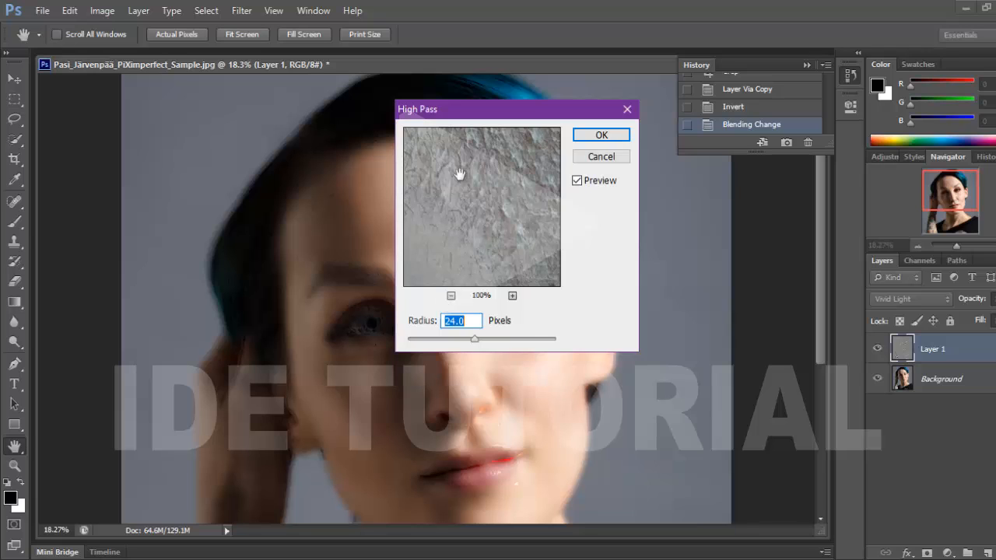
click(473, 322)
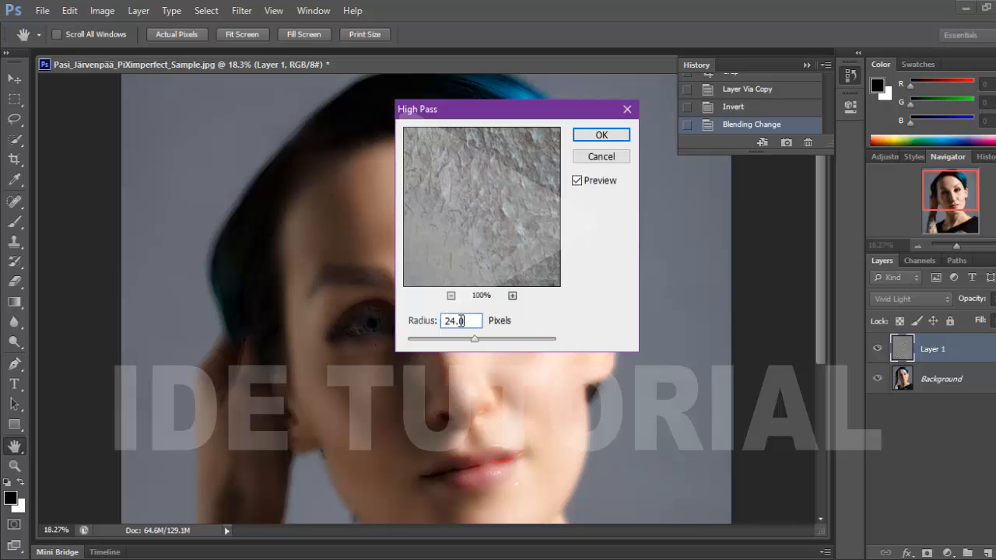
click(599, 135)
key(c)
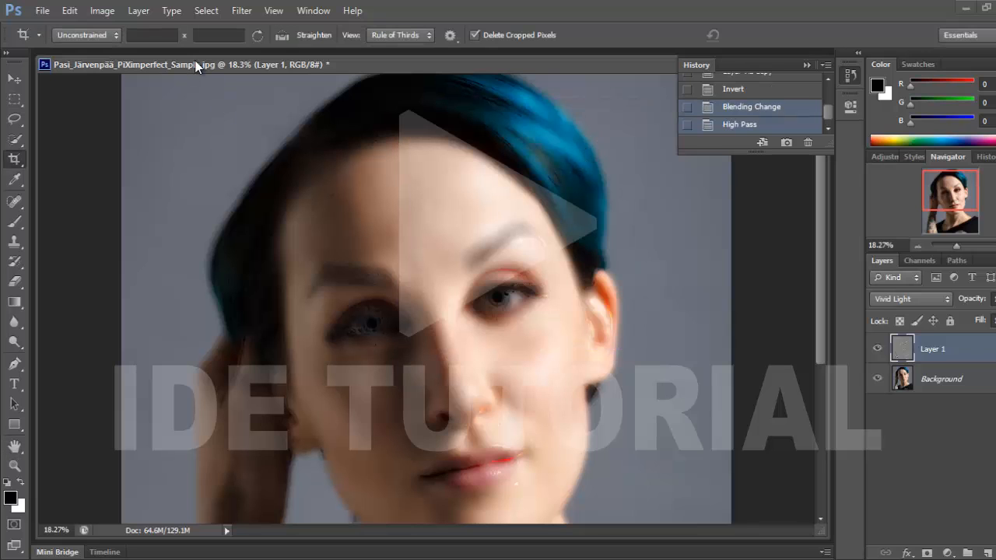
Apply a Gaussian Blur with a radius of 4.0 pixels to Layer 1.
click(242, 11)
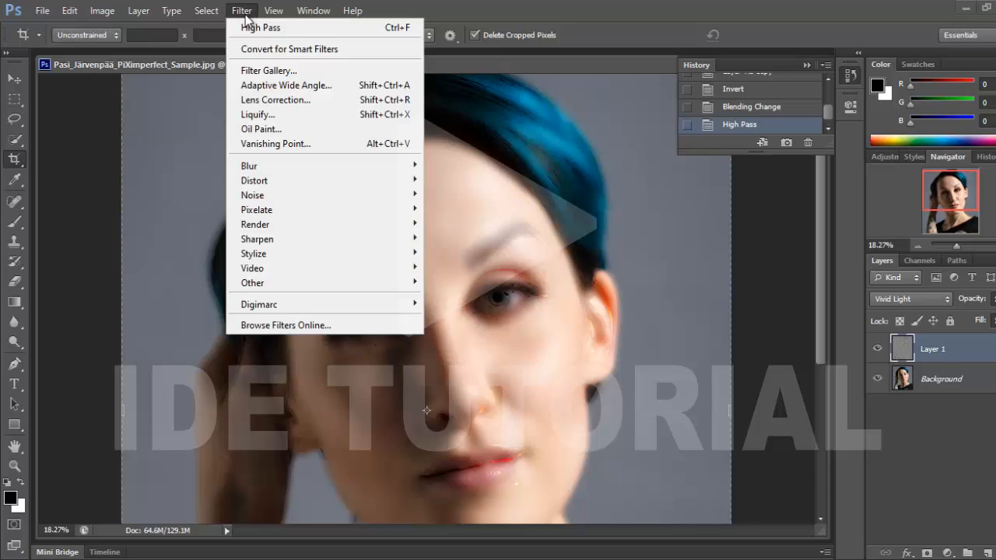
mouse_move(286, 174)
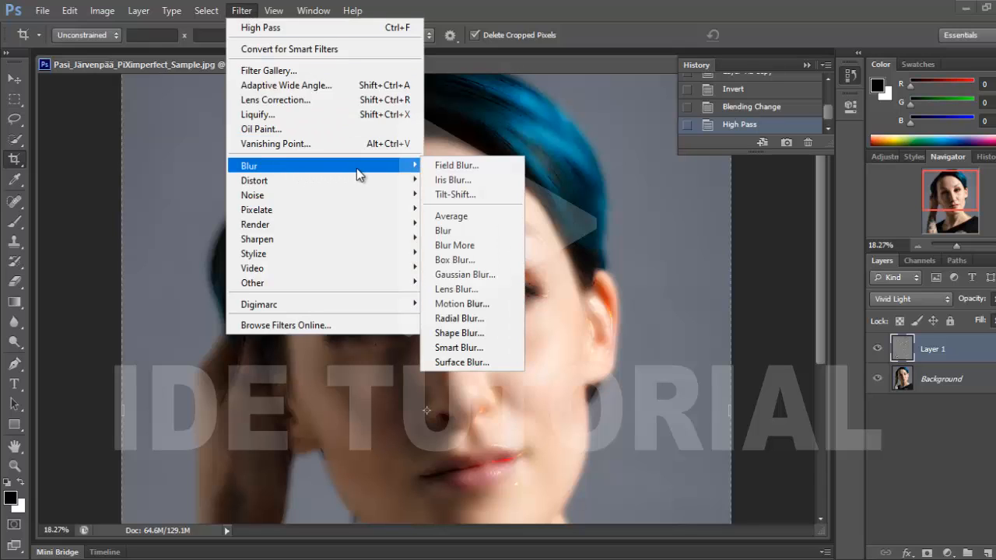
click(451, 276)
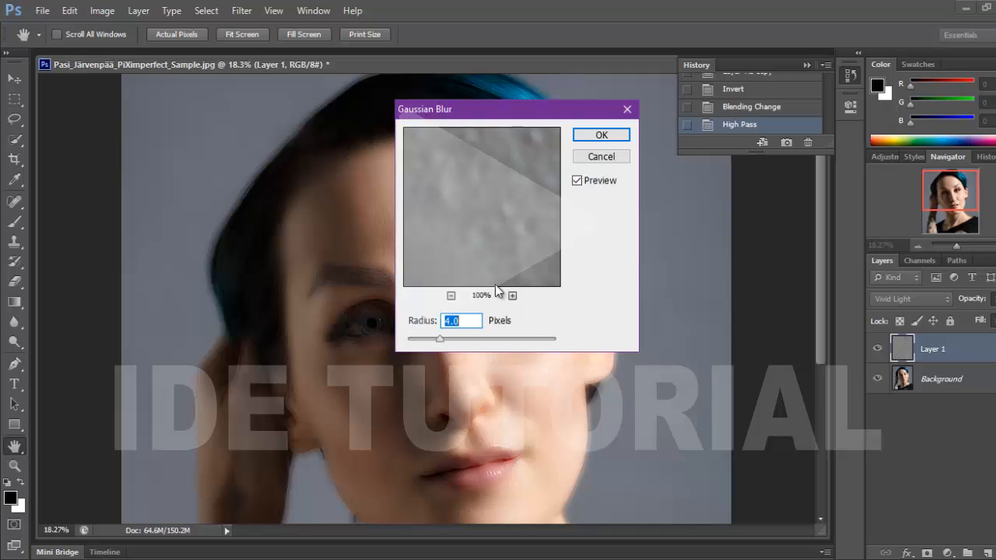
click(591, 138)
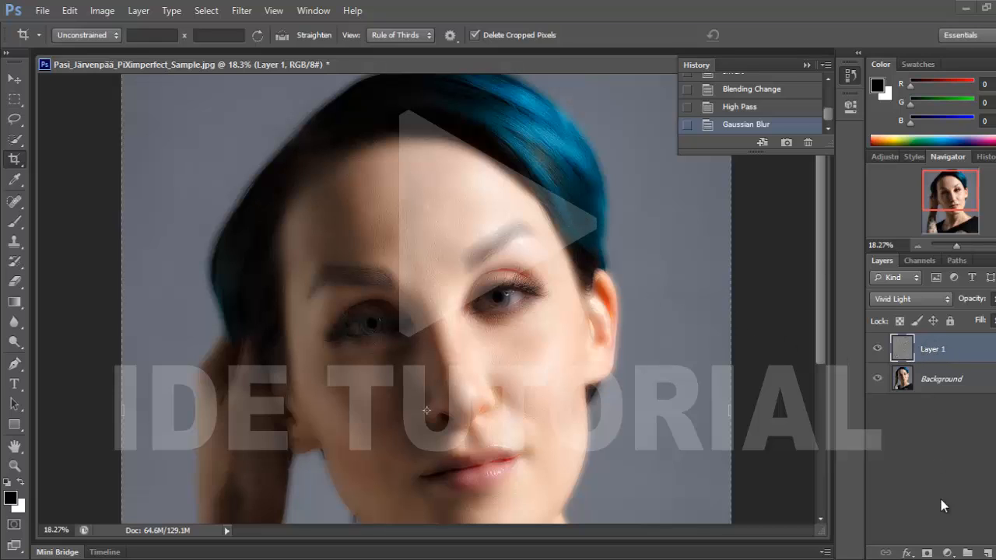
Add a layer mask to Layer 1 and invert the mask to black.
click(925, 552)
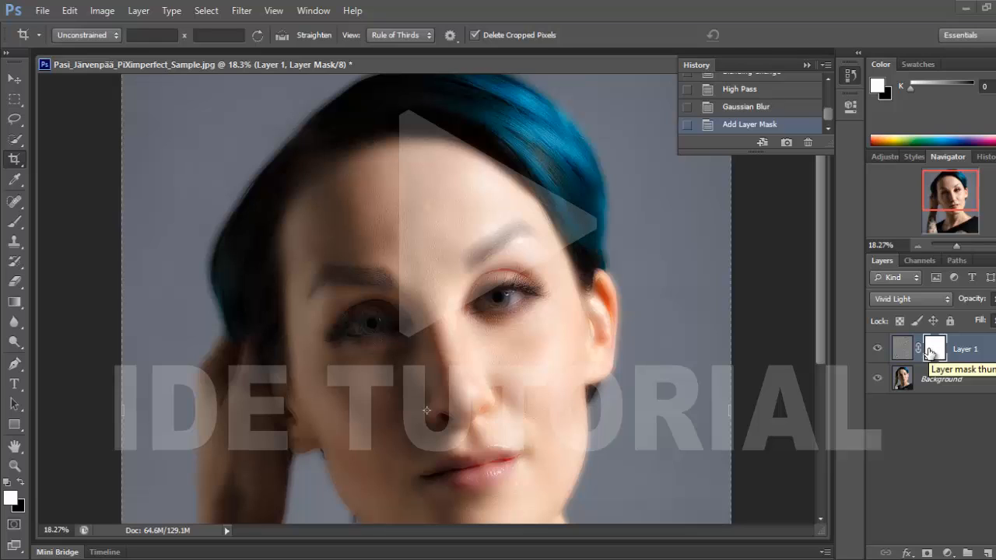
key(ctrl+i)
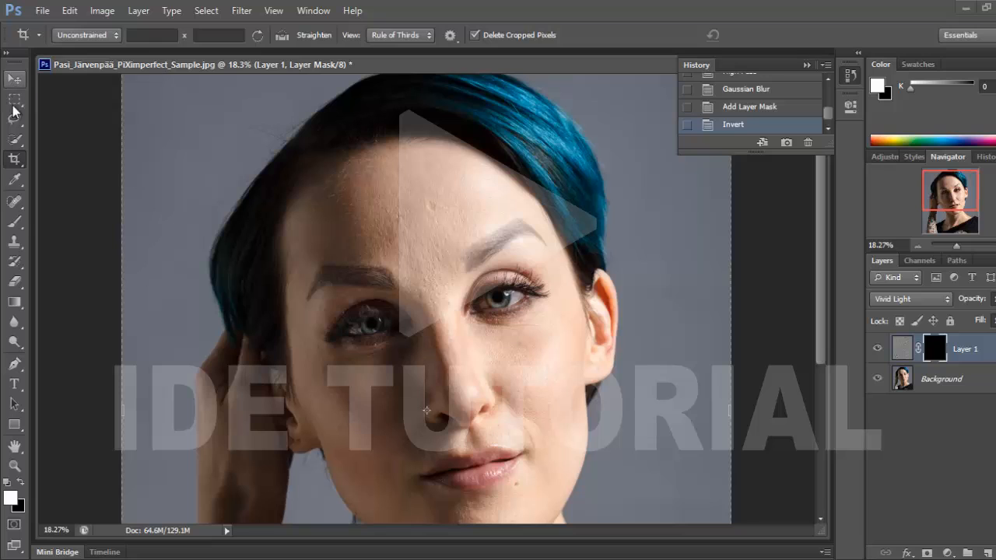
Set up the Brush tool with white (ffffff) as foreground color and a soft brush size of 104 px.
click(13, 224)
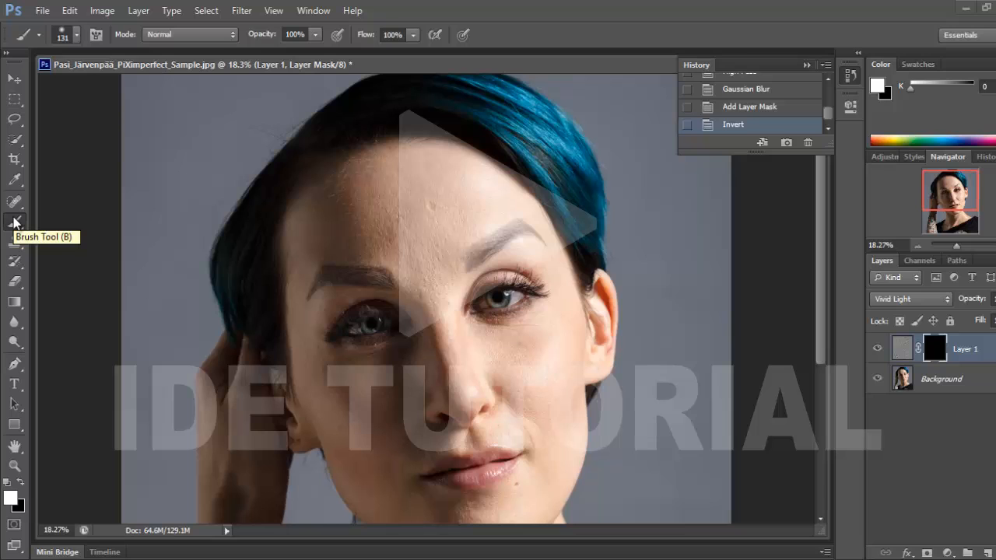
click(10, 498)
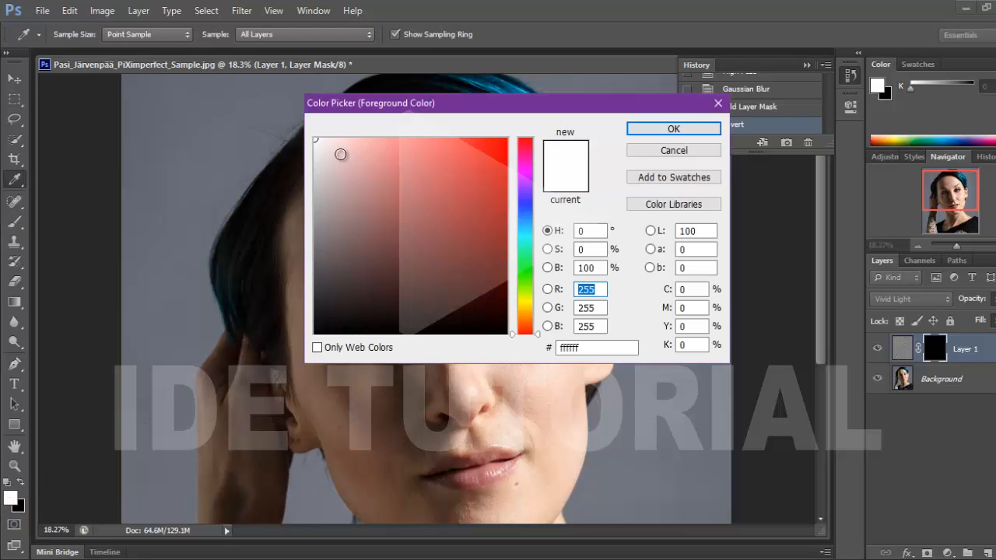
drag(340, 154, 311, 140)
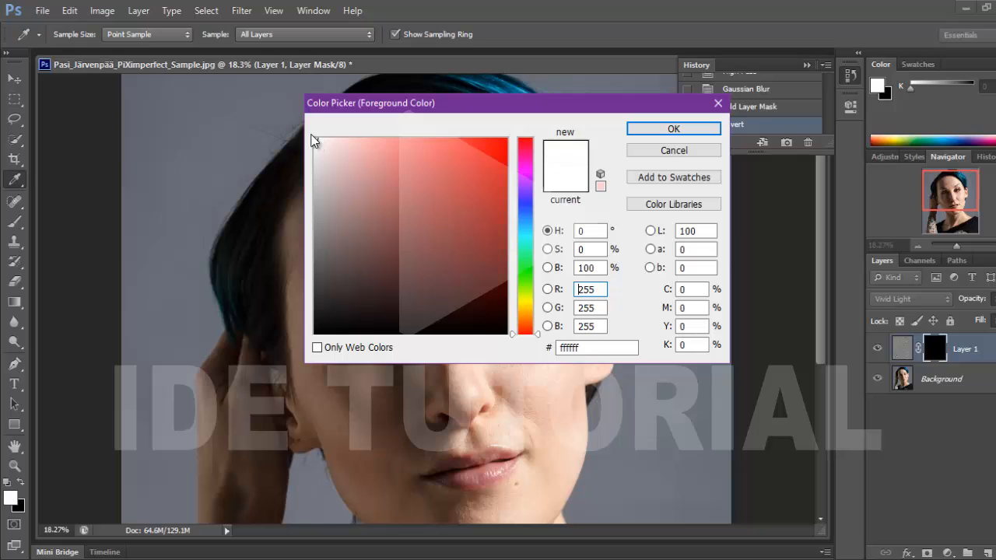
click(653, 130)
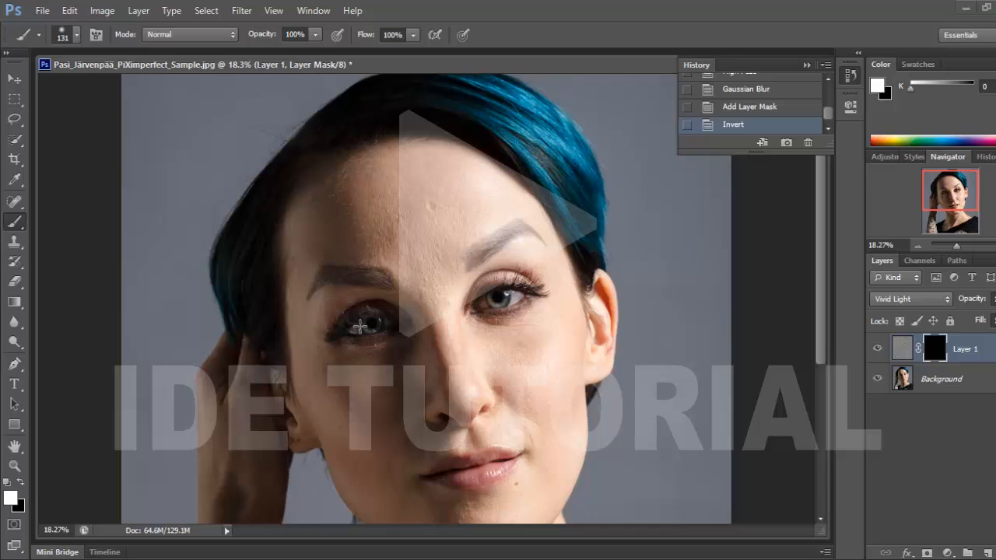
right_click(385, 204)
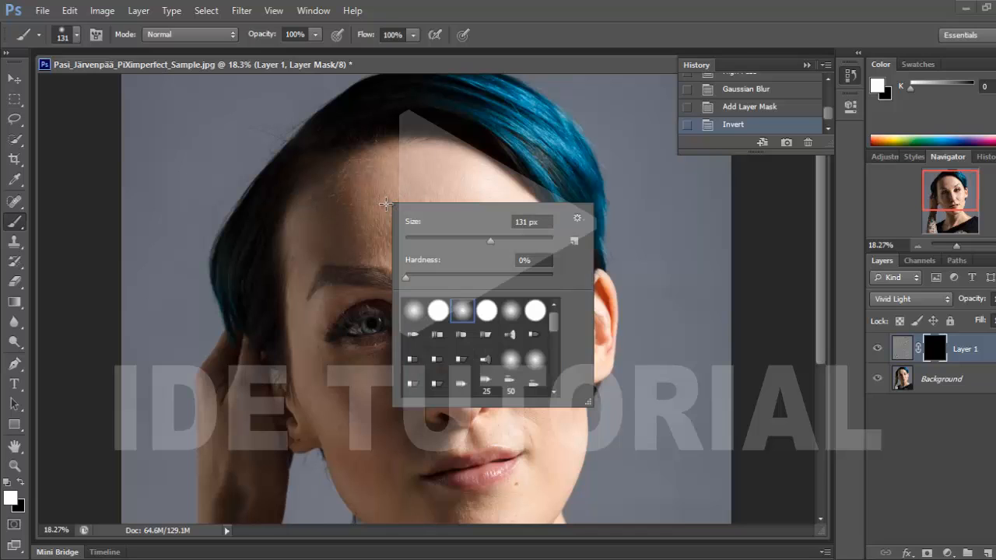
mouse_move(490, 241)
mouse_down()
mouse_move(425, 238)
mouse_move(479, 240)
mouse_up()
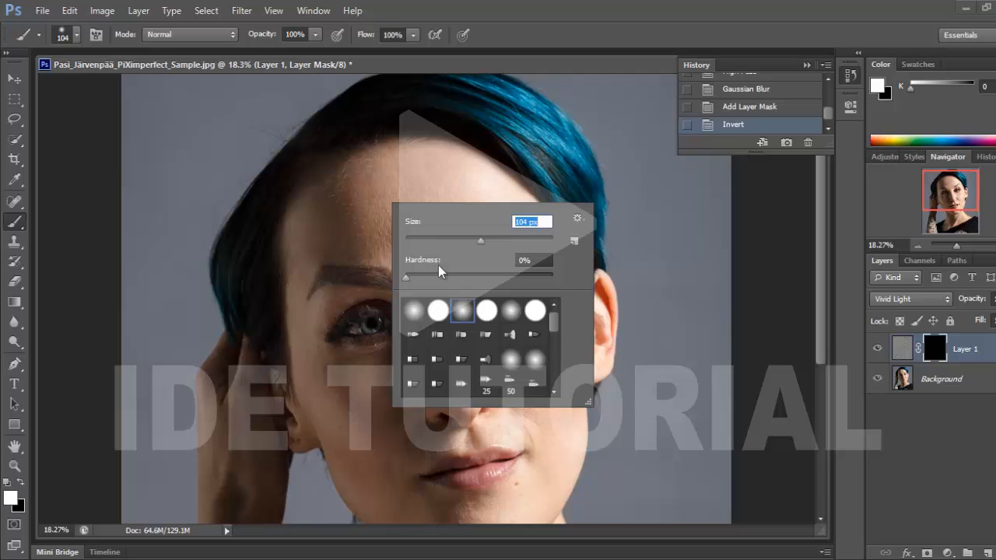
Choose a soft round brush with 0% hardness and set its size to 149 px.
click(415, 313)
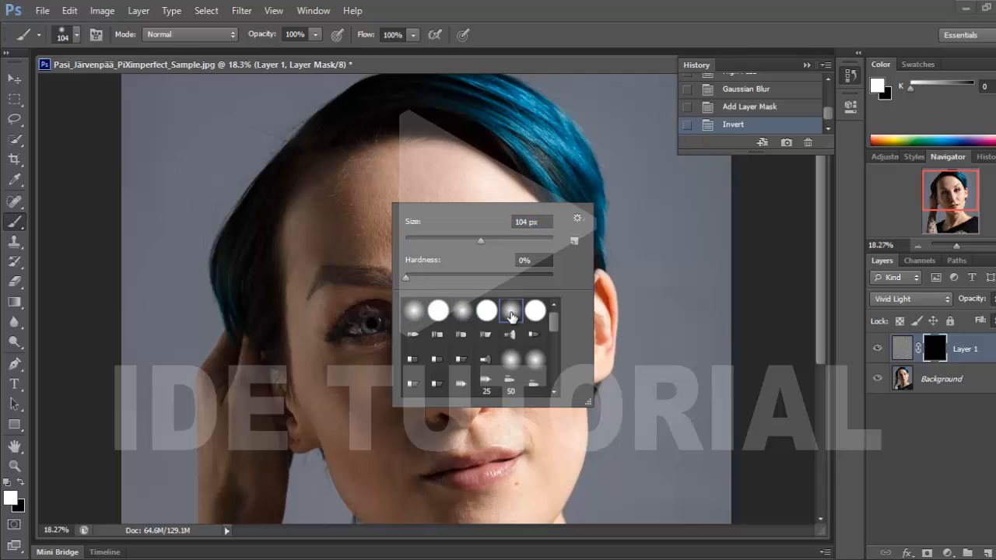
click(464, 313)
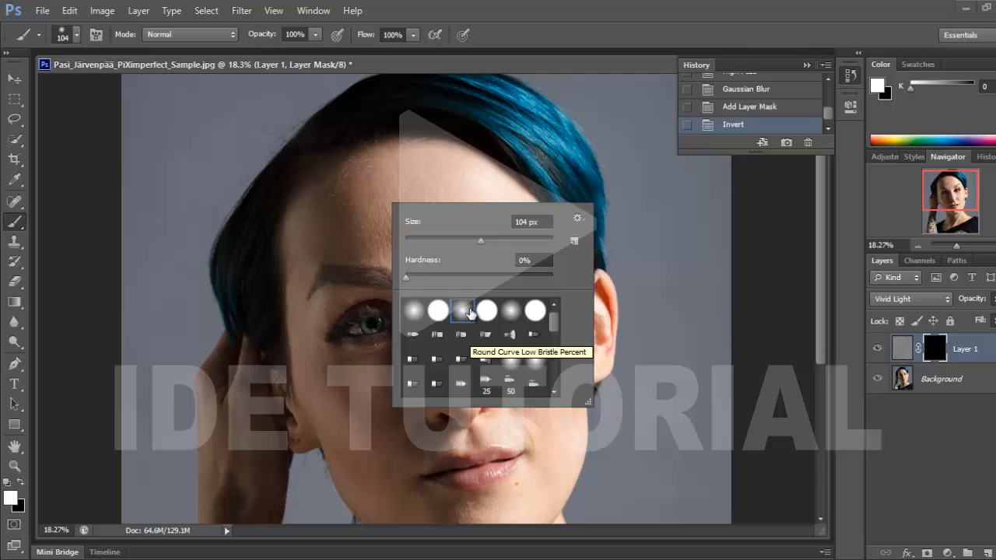
drag(479, 243, 501, 239)
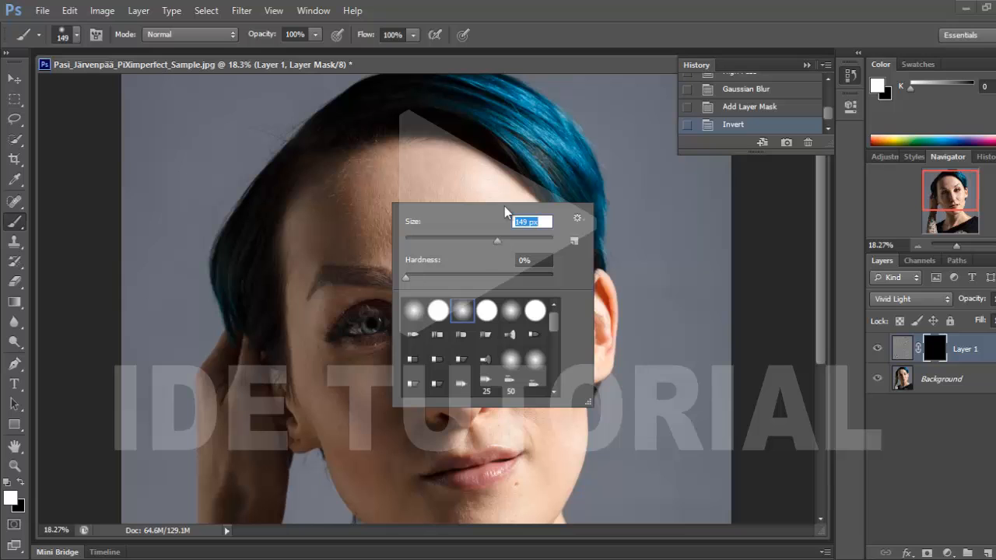
key(Return)
Paint white on Layer 1's mask over the forehead skin down to the eyebrows to smooth it.
click(441, 176)
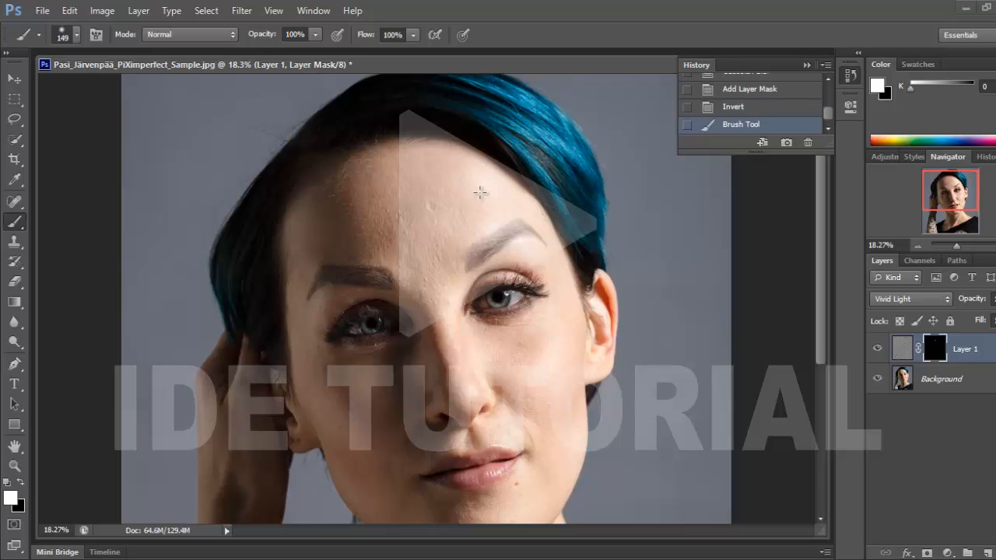
drag(956, 246, 959, 247)
scroll(518, 259, up, 3)
scroll(518, 259, up, 2)
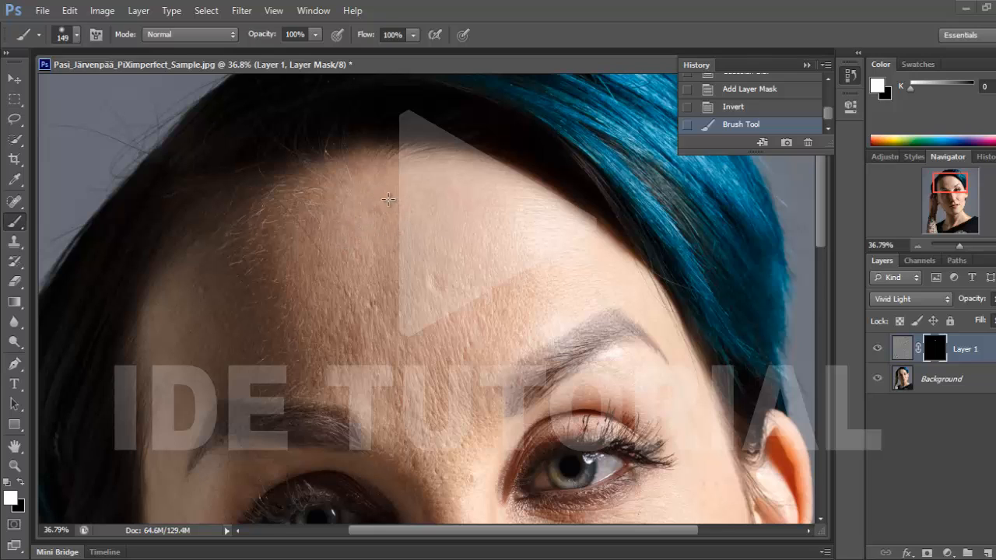
click(383, 349)
click(351, 225)
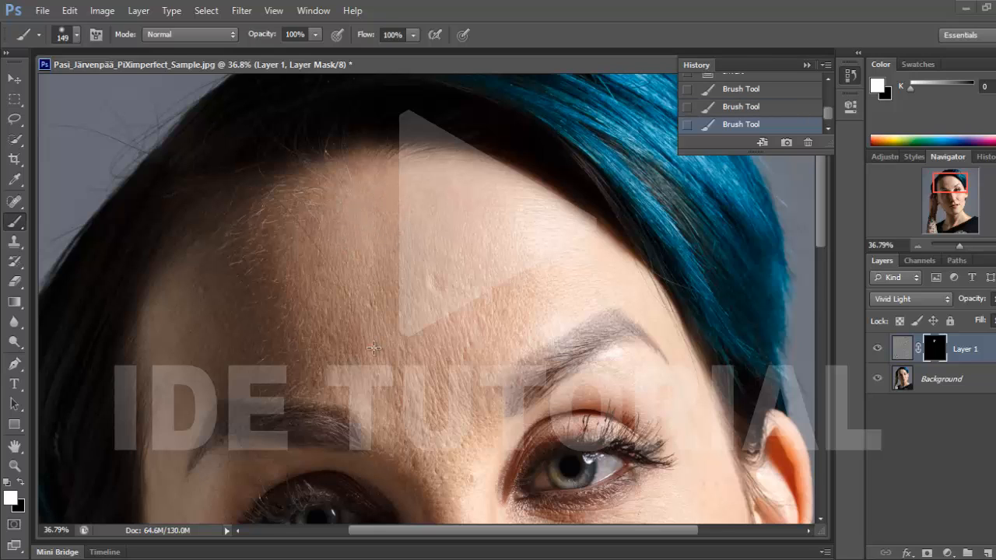
click(302, 360)
click(256, 268)
click(228, 302)
click(254, 346)
click(321, 407)
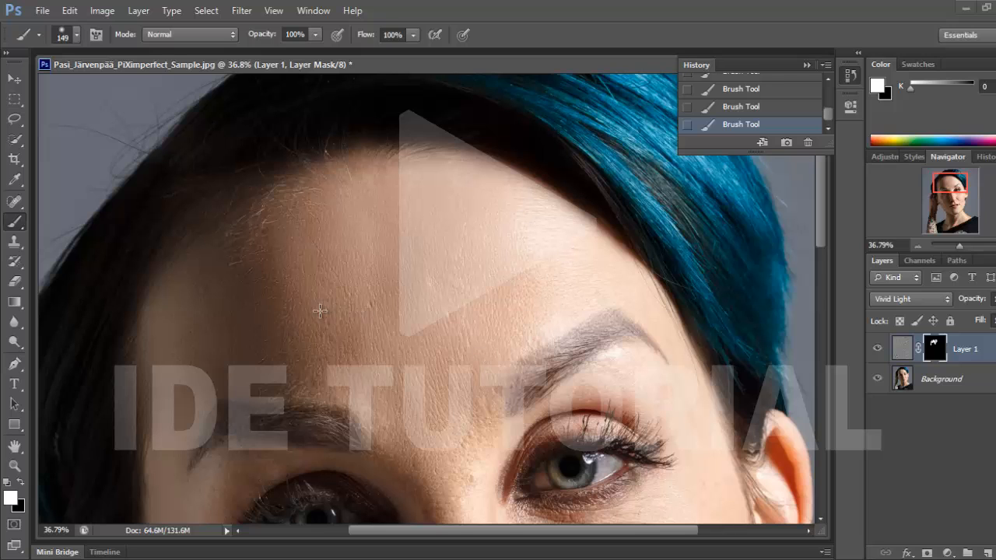
Paint white on the mask over the skin between the eyebrows, around the shadowed eye and on the shadowed cheek.
scroll(465, 276, down, 3)
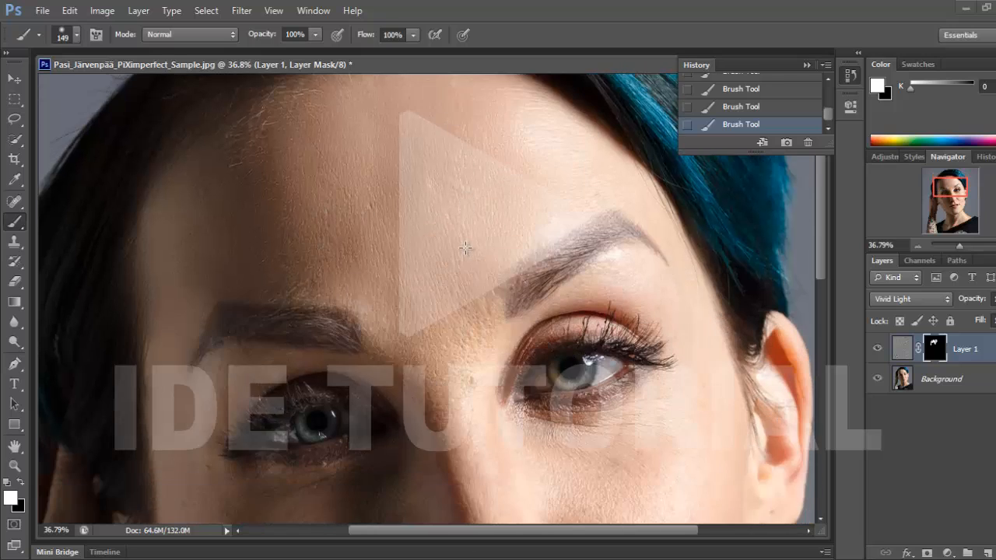
scroll(466, 247, down, 4)
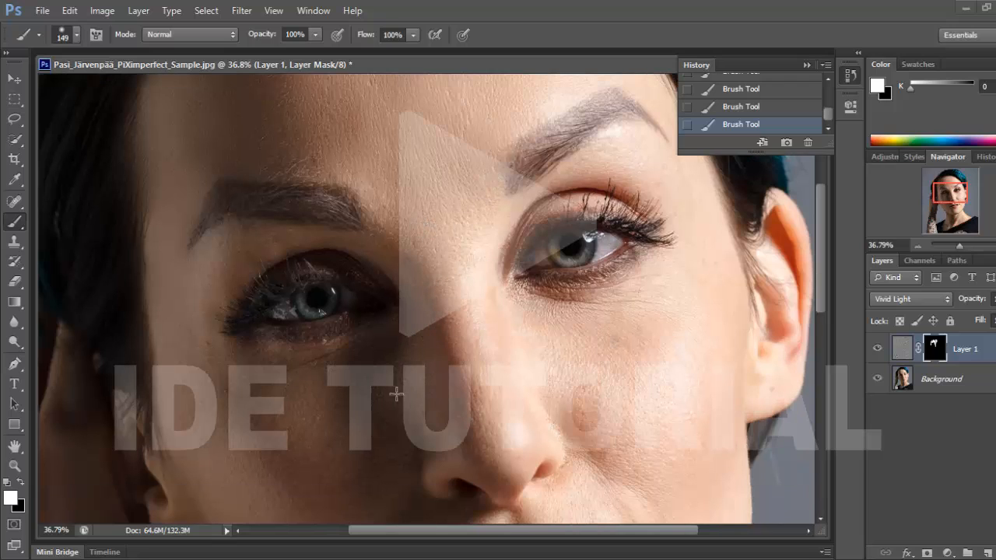
scroll(395, 395, down, 3)
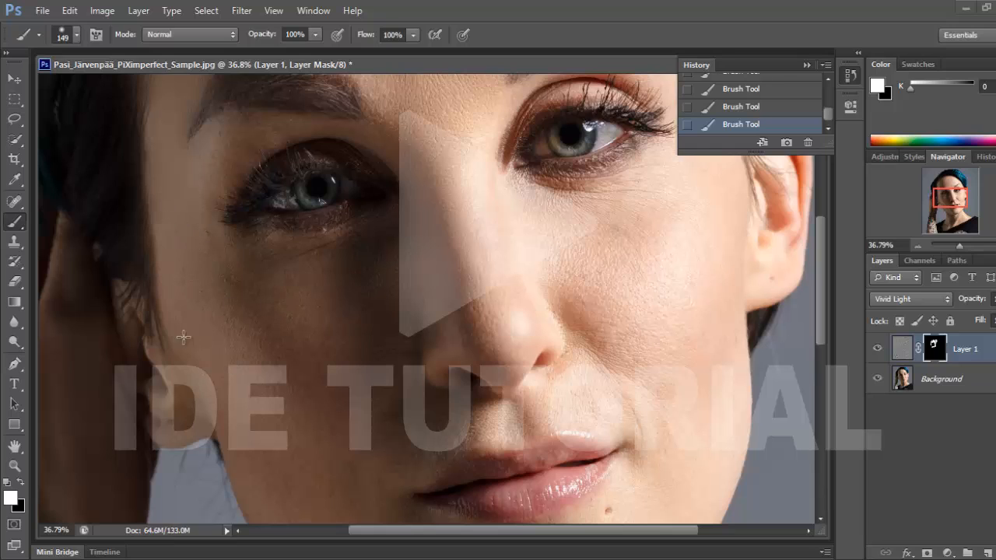
scroll(225, 297, down, 3)
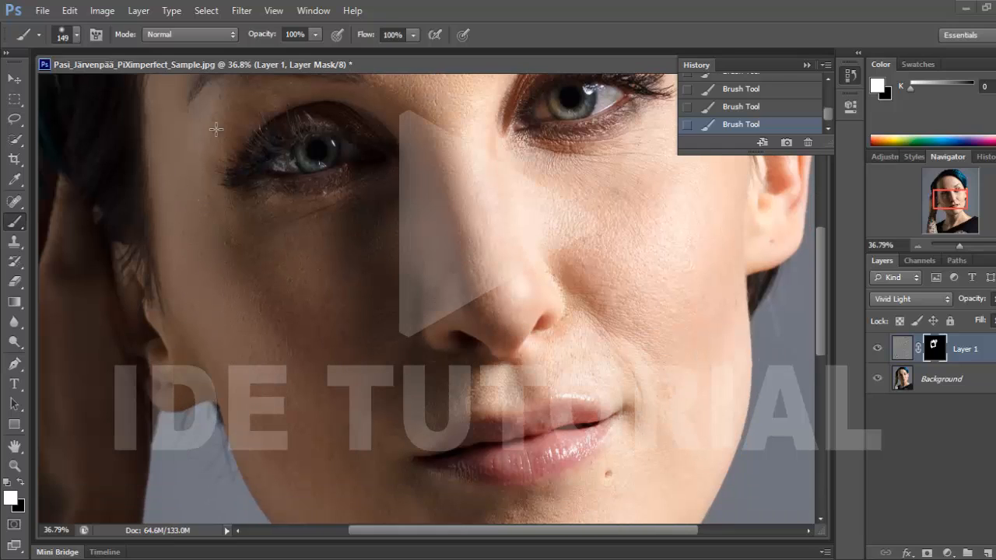
scroll(255, 247, up, 4)
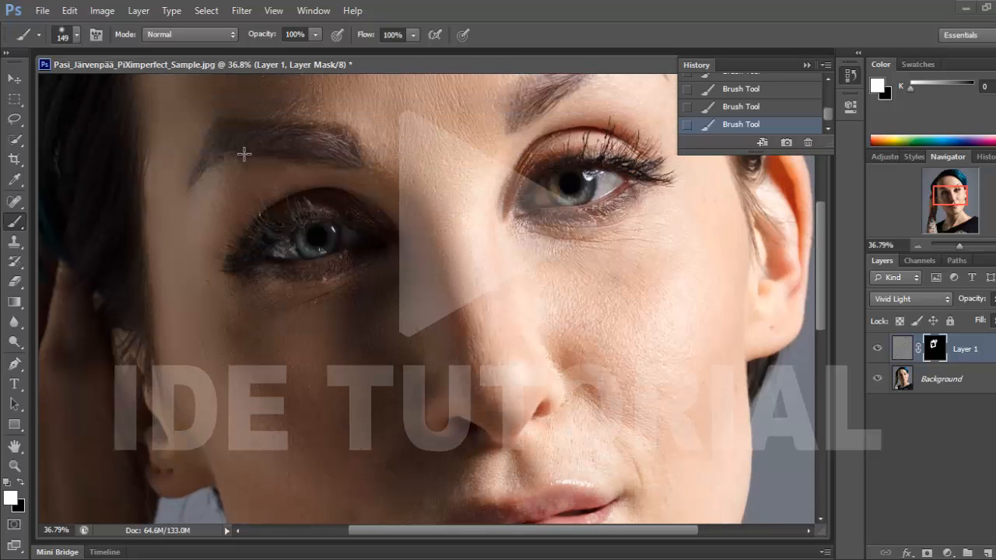
scroll(230, 231, up, 2)
scroll(241, 222, up, 1)
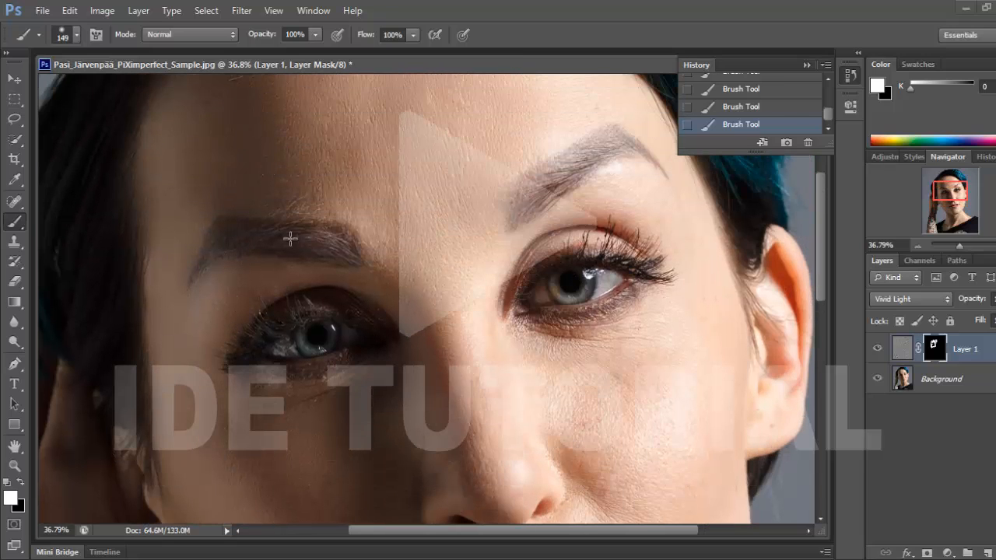
scroll(268, 214, up, 2)
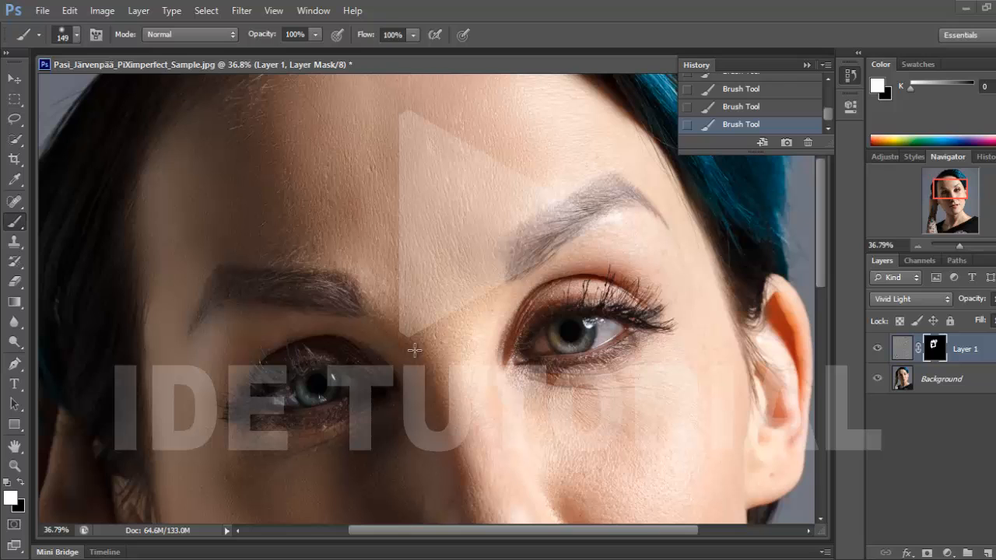
Paint white on the mask over the nose, the upper lip area and the brightly lit cheek, avoiding the eyes and lips.
scroll(408, 301, down, 4)
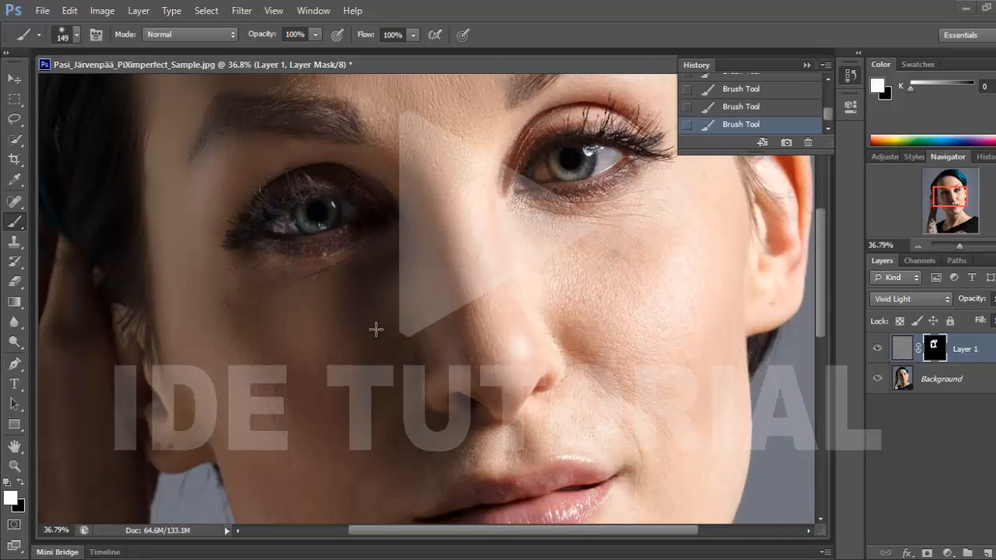
scroll(276, 346, down, 2)
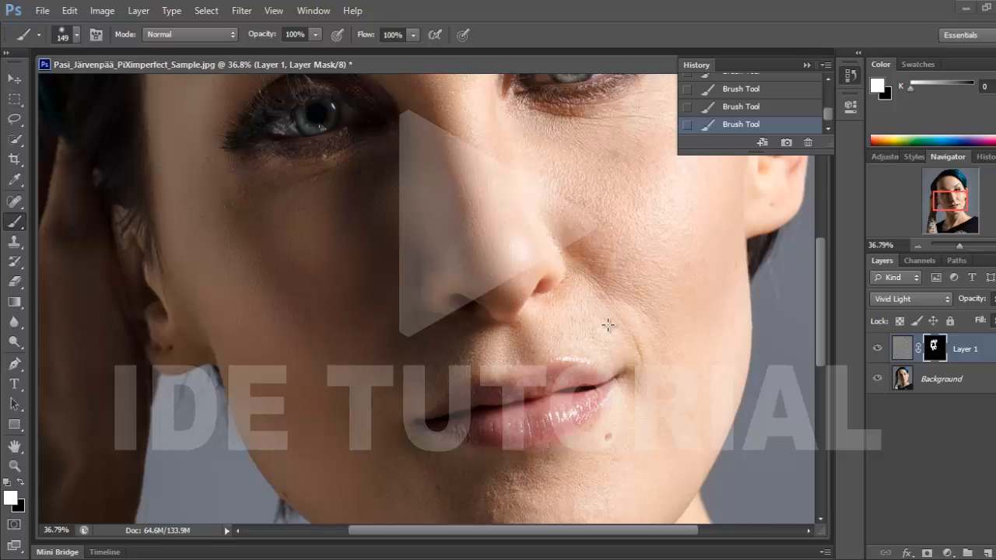
scroll(608, 325, up, 2)
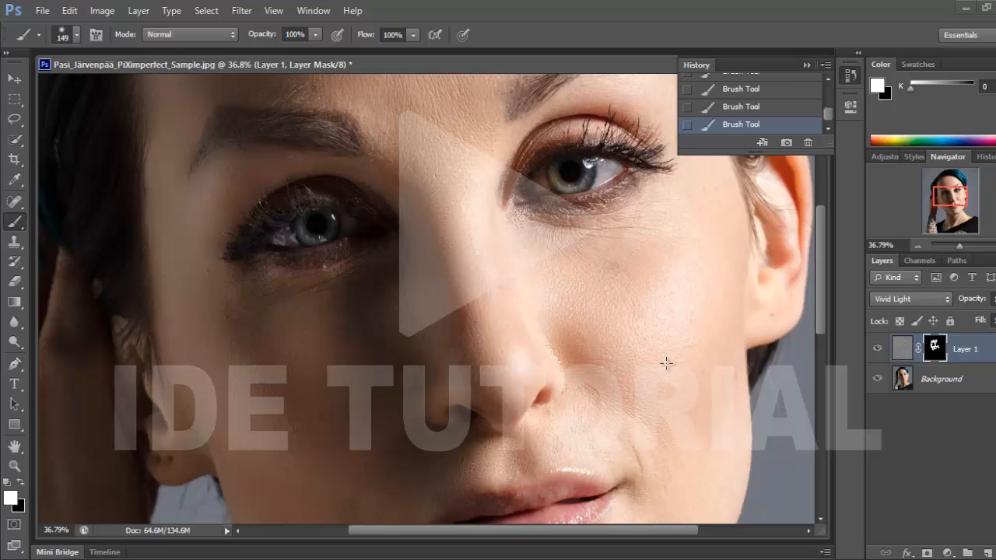
scroll(666, 366, up, 2)
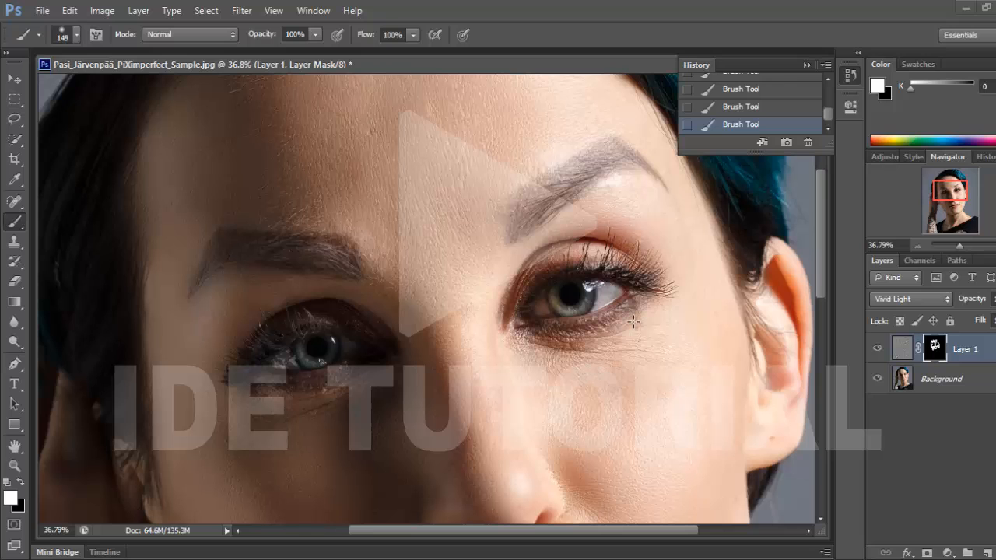
scroll(699, 323, down, 3)
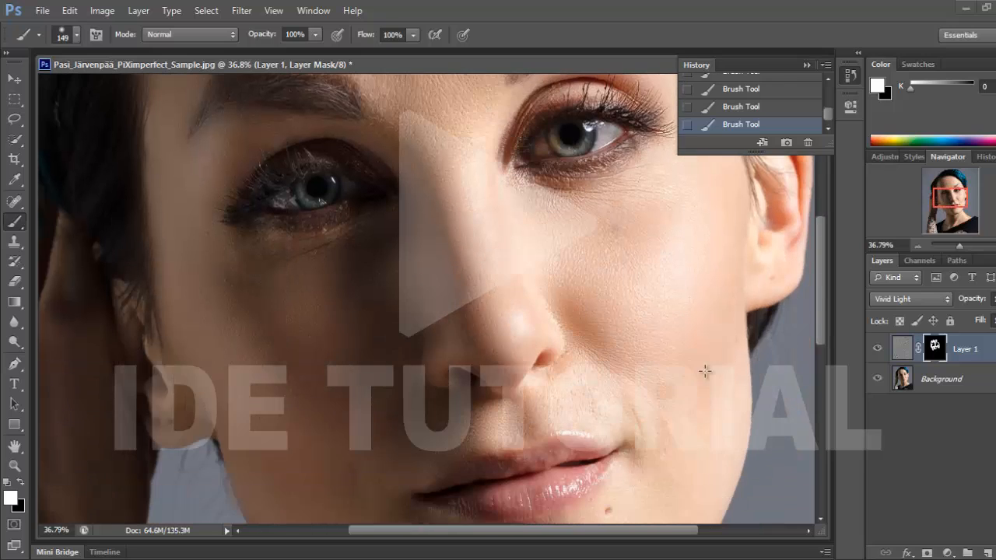
scroll(704, 371, down, 1)
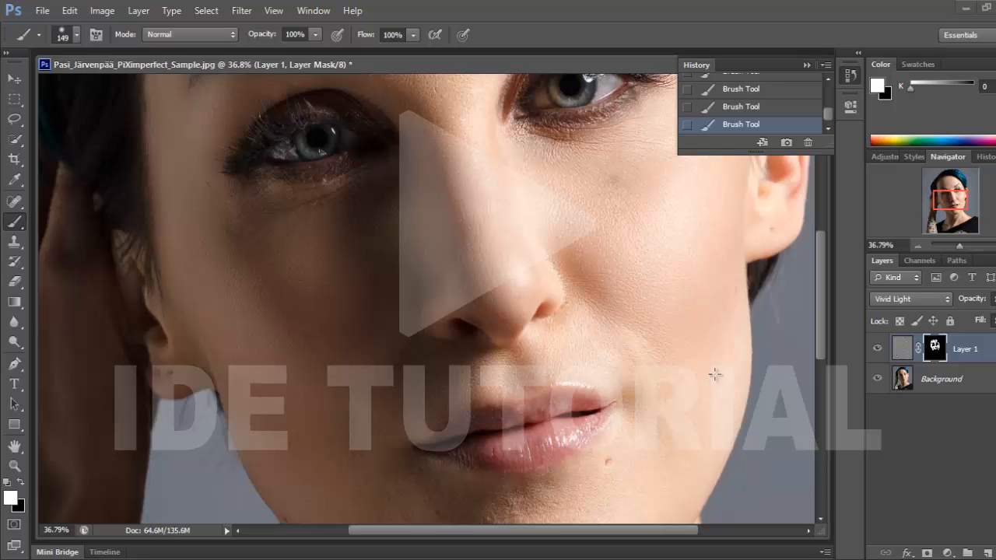
Paint white on the mask over the chin and along the jaw below the lips.
scroll(715, 370, down, 2)
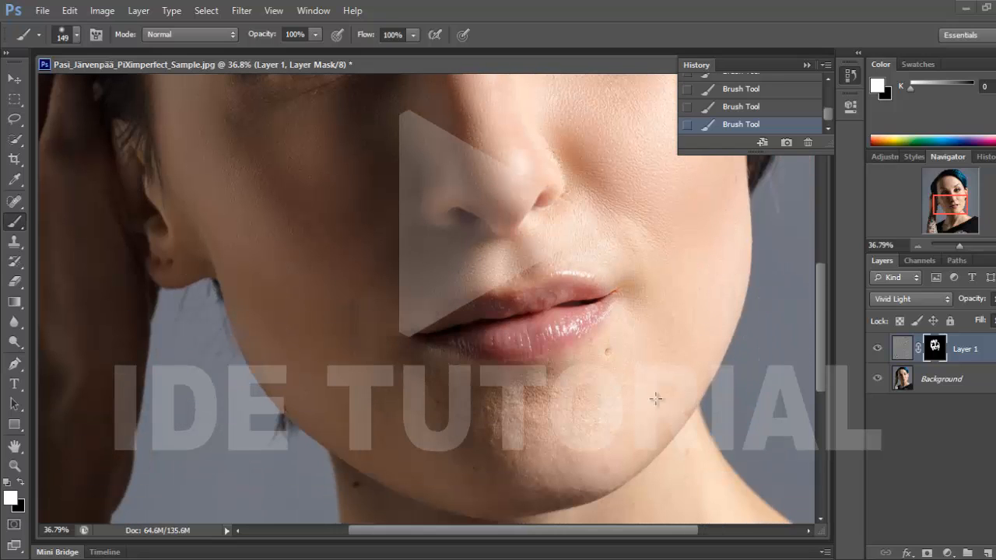
scroll(654, 342, down, 1)
scroll(619, 319, down, 2)
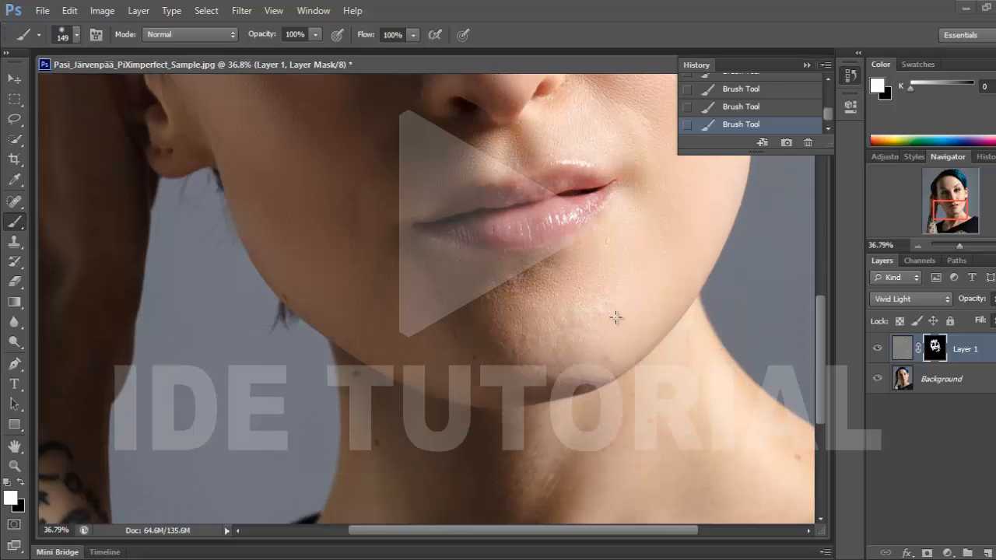
scroll(480, 322, down, 1)
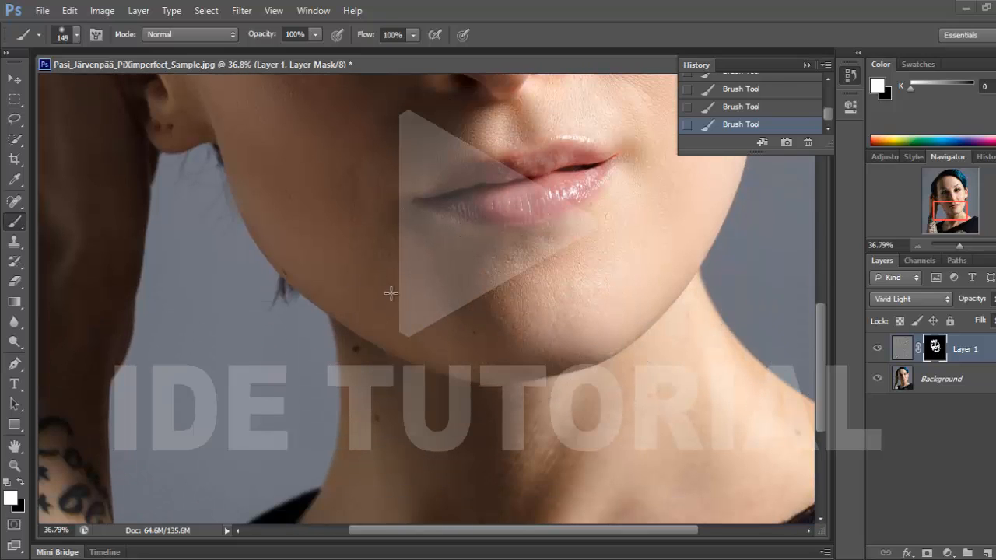
Paint white on the mask over the neck, collarbone and exposed shoulder skin, keeping off the black clothing.
scroll(466, 319, down, 4)
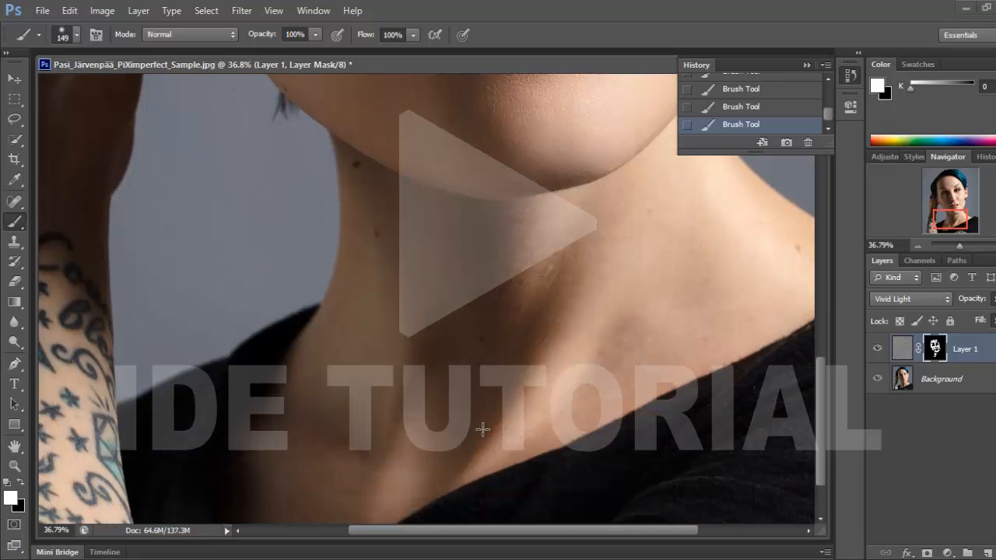
scroll(685, 233, down, 1)
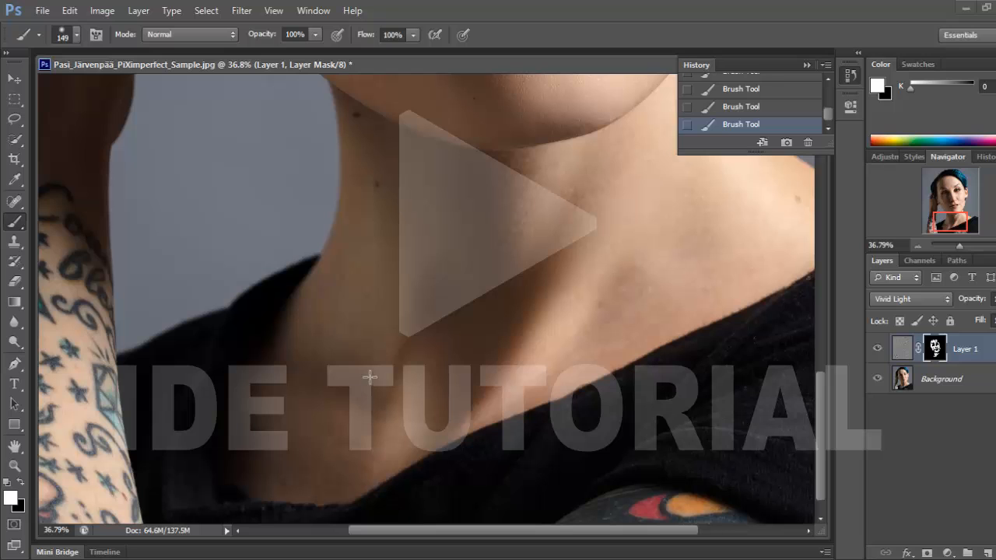
scroll(513, 351, up, 2)
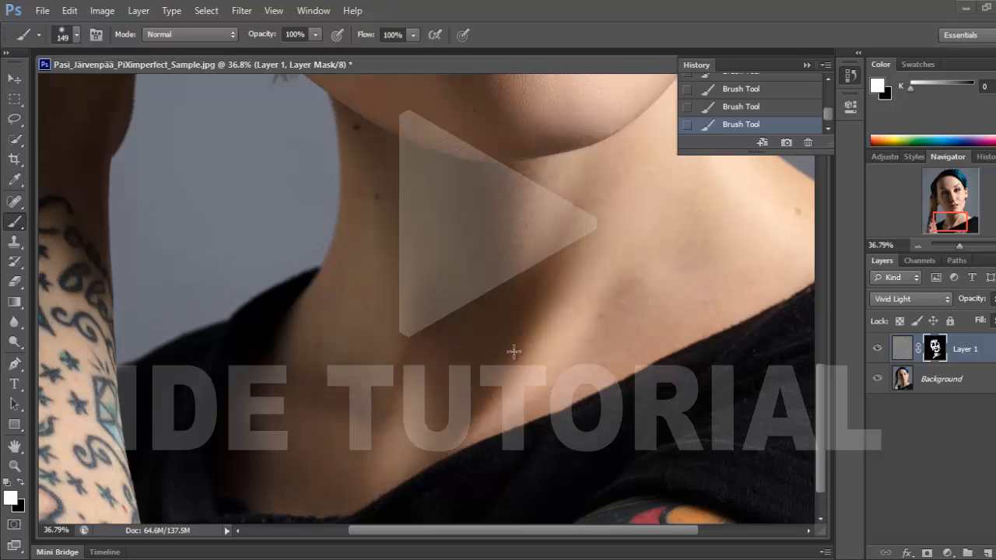
scroll(680, 294, up, 1)
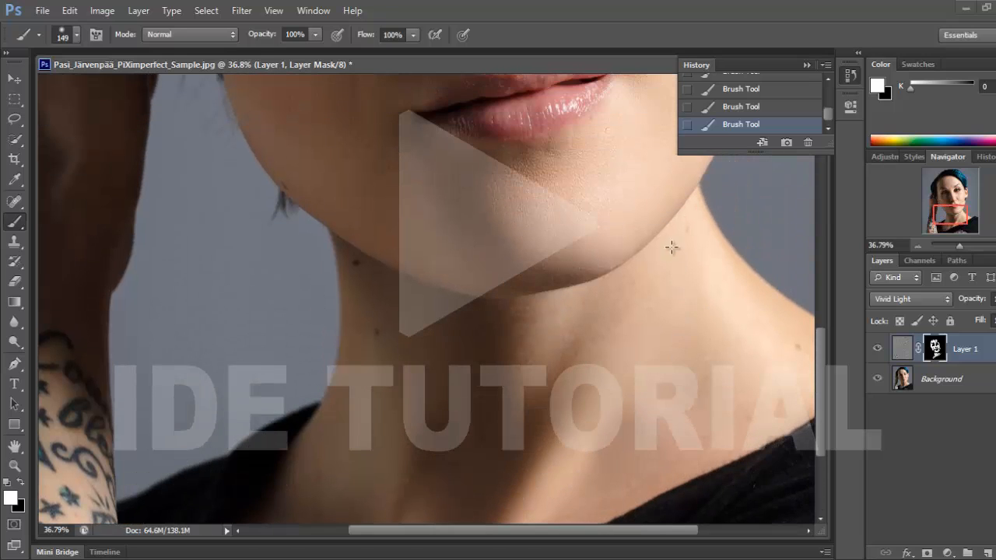
scroll(652, 346, down, 3)
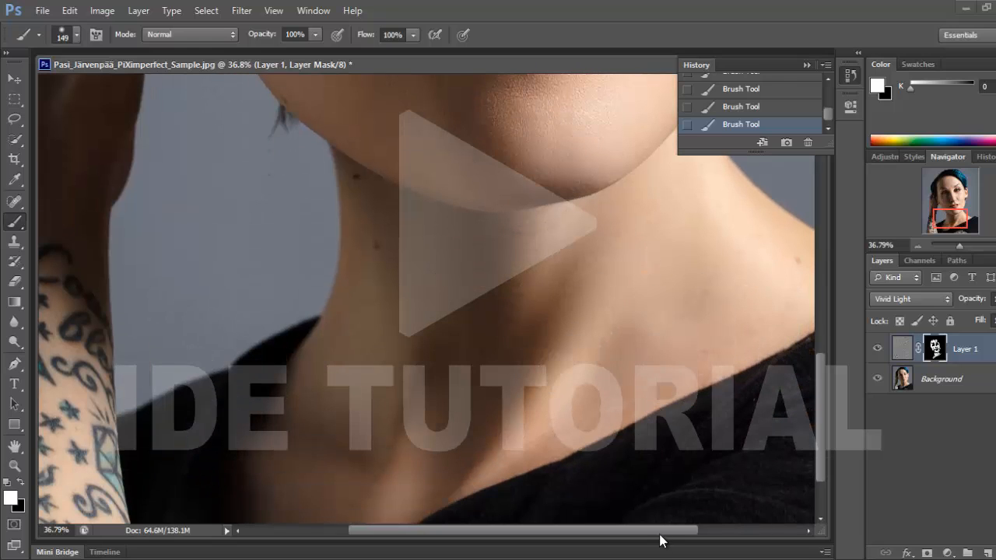
drag(663, 531, 720, 532)
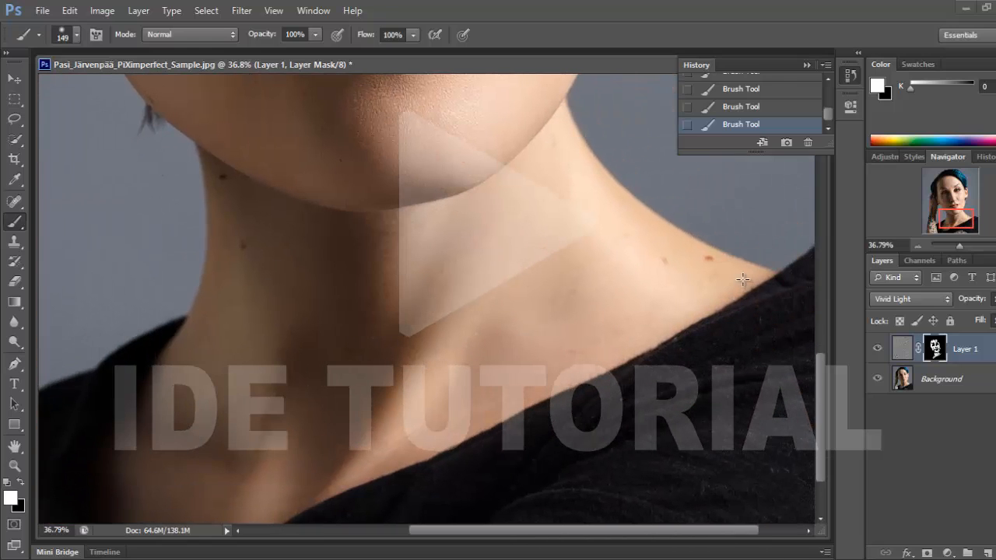
click(665, 261)
Touch up the mask in white around the mouth and nose, and check the face up to the forehead.
scroll(478, 322, up, 8)
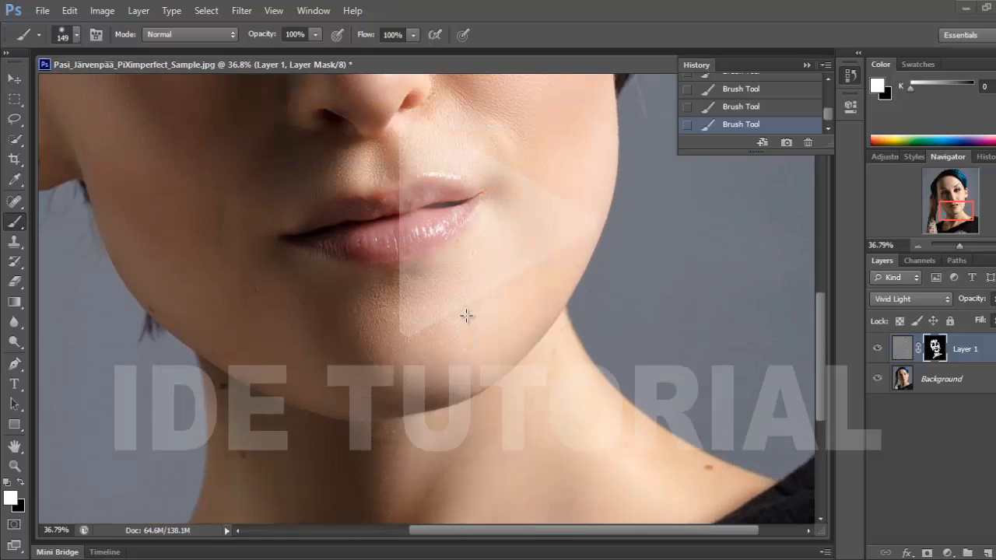
scroll(465, 315, up, 3)
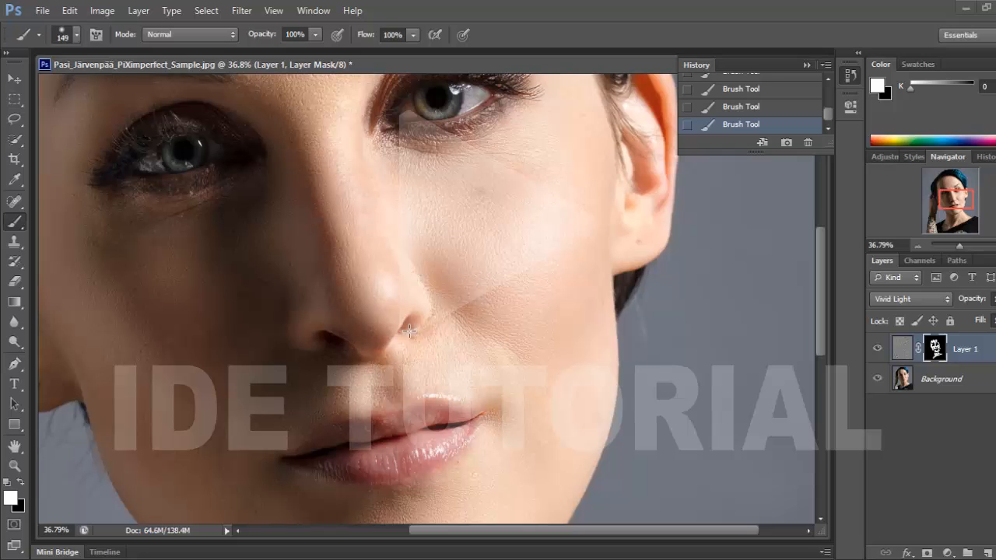
scroll(408, 331, down, 3)
scroll(329, 215, up, 2)
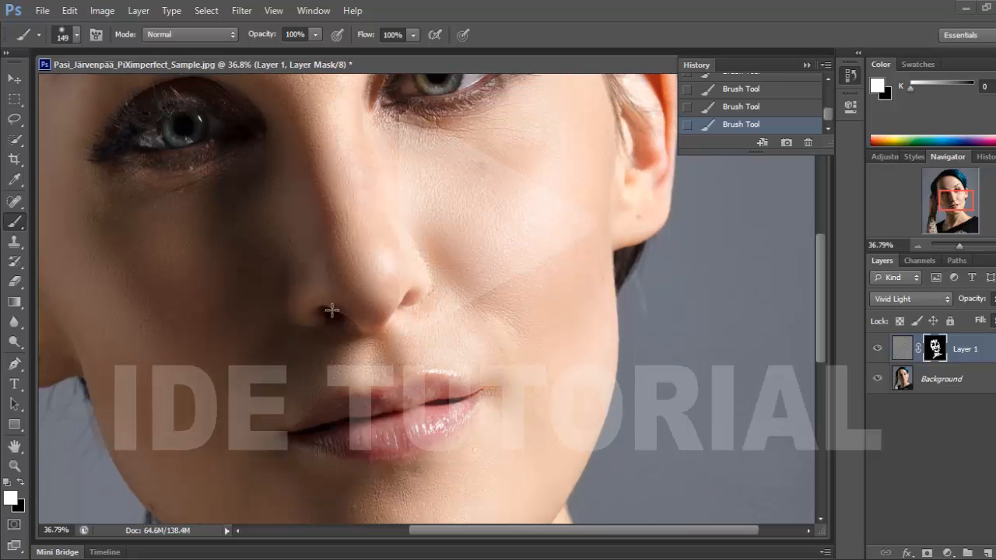
scroll(231, 266, up, 3)
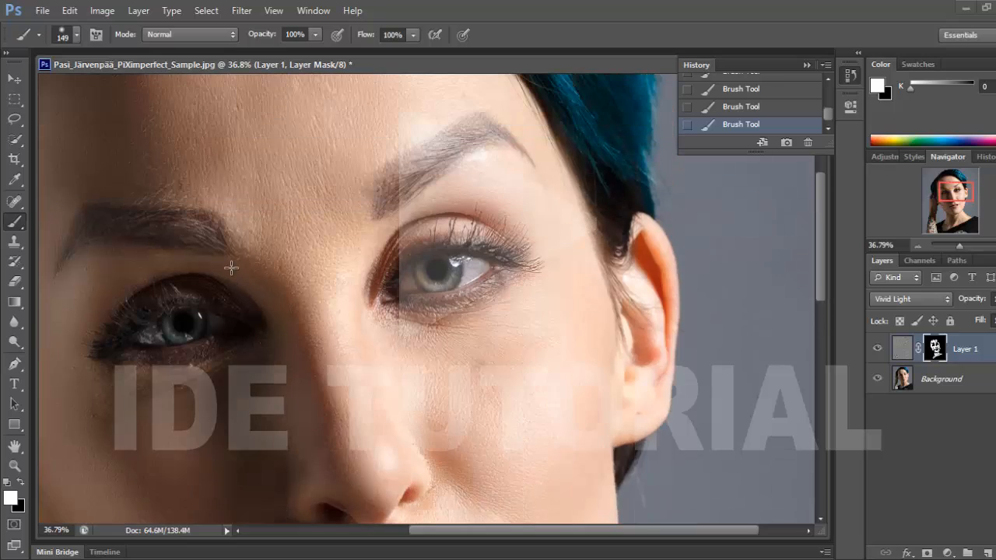
scroll(231, 267, up, 1)
scroll(342, 275, up, 1)
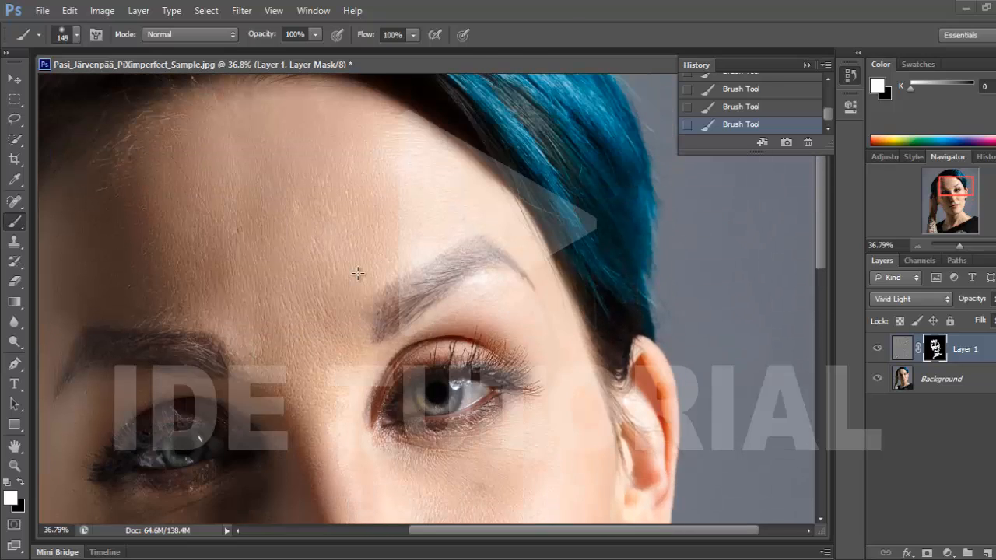
scroll(359, 256, up, 1)
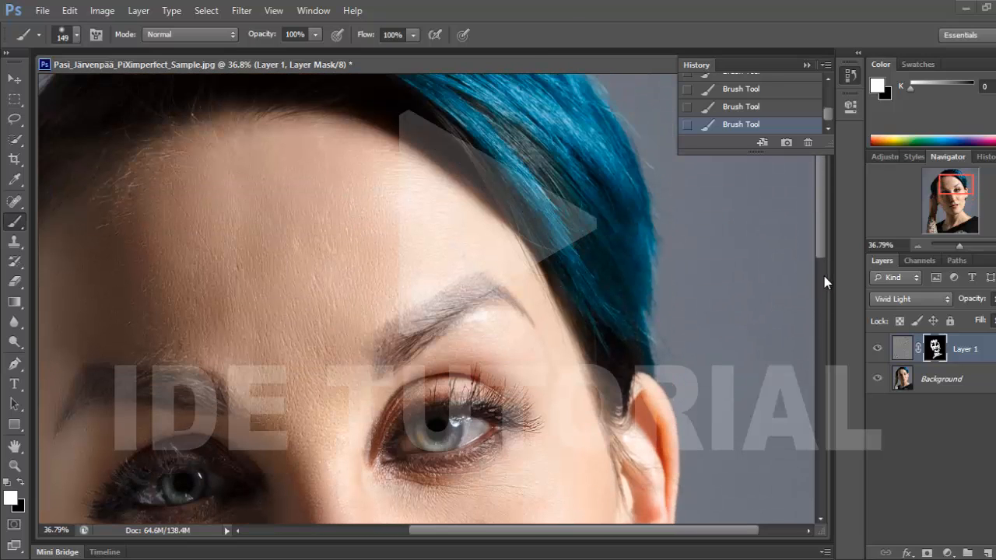
Compare the whole portrait with and without the masked smoothing layer.
click(953, 244)
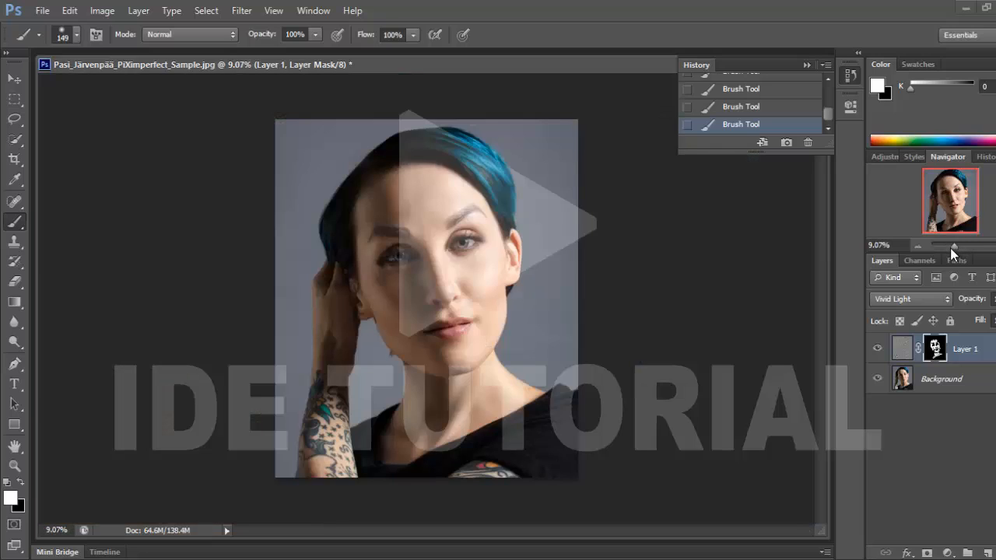
drag(952, 246, 956, 245)
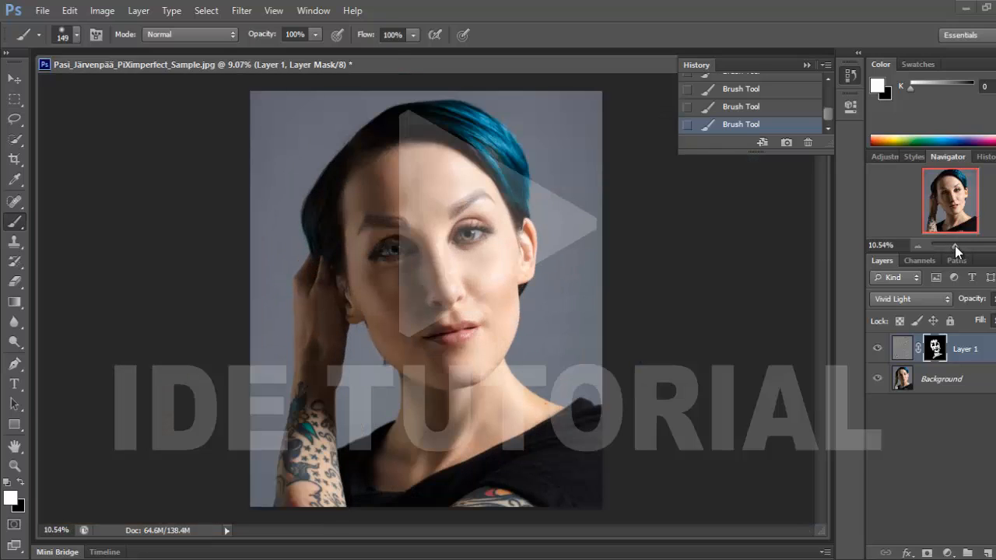
click(878, 348)
click(877, 348)
Convert the locked Background into a regular layer and load its full outline as a selection.
click(935, 425)
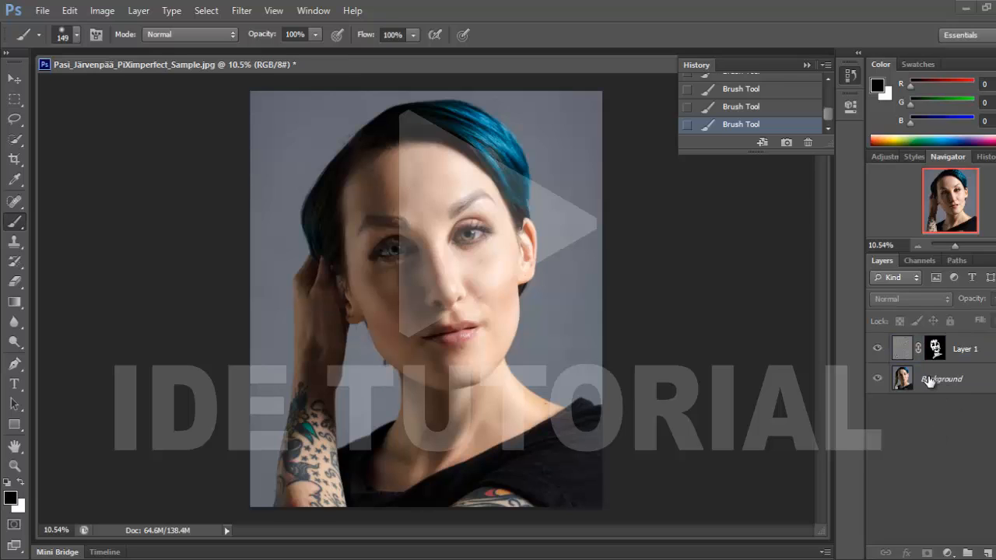
double_click(929, 381)
click(640, 182)
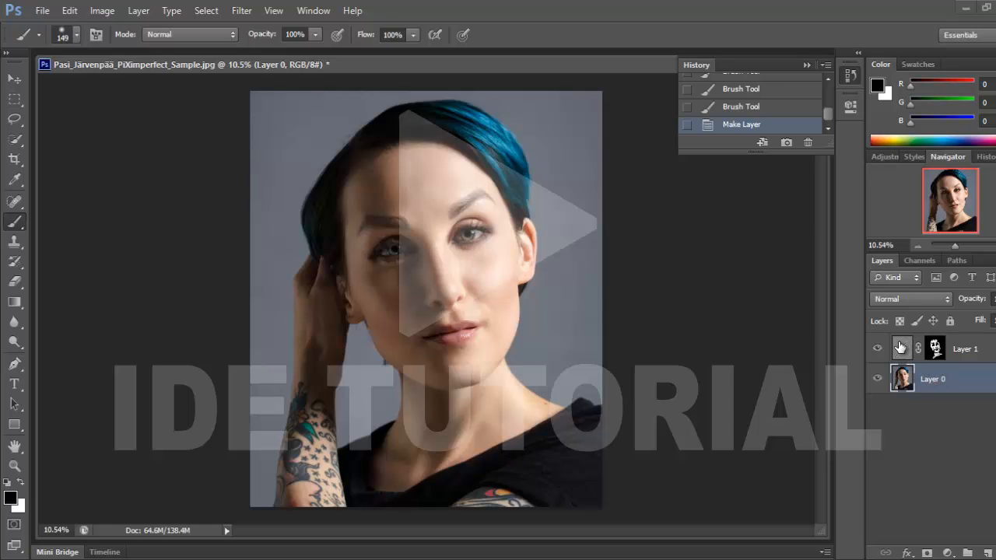
ctrl+click(908, 385)
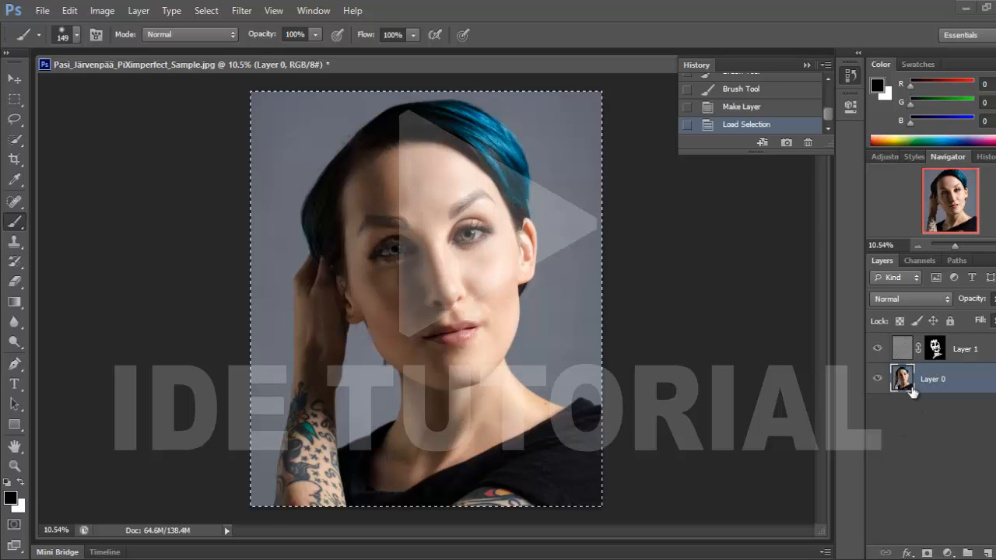
click(916, 413)
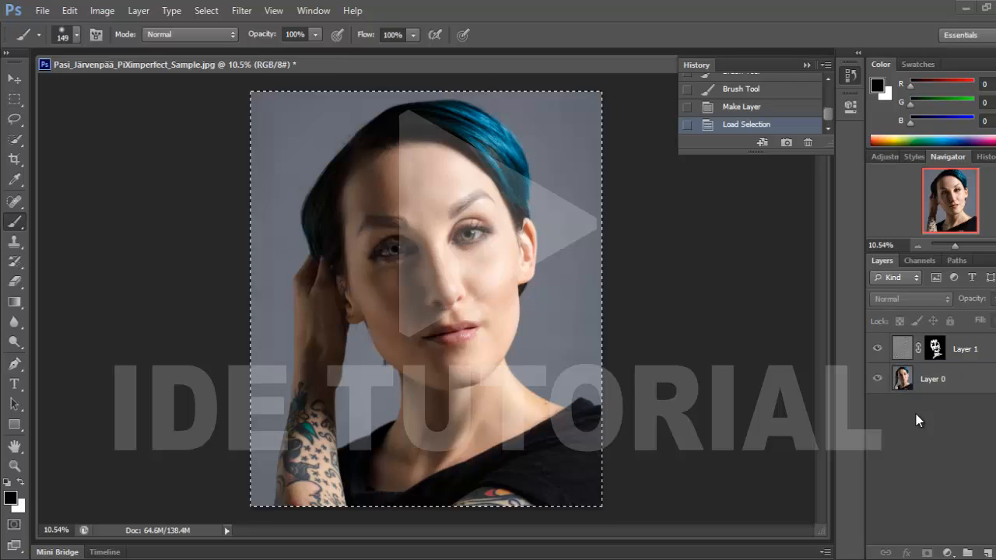
Group the masked smoothing layer together with the portrait layer beneath it.
click(968, 350)
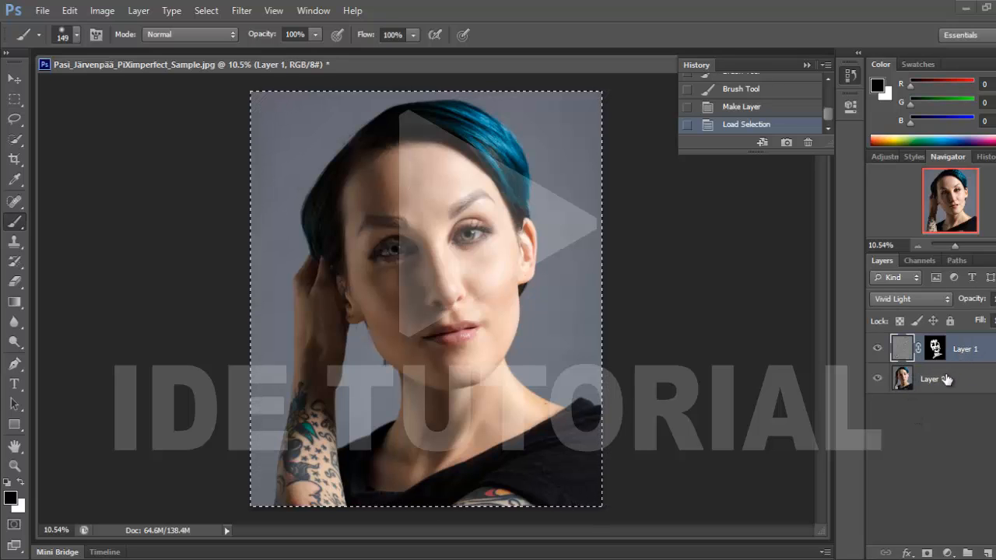
shift+click(945, 380)
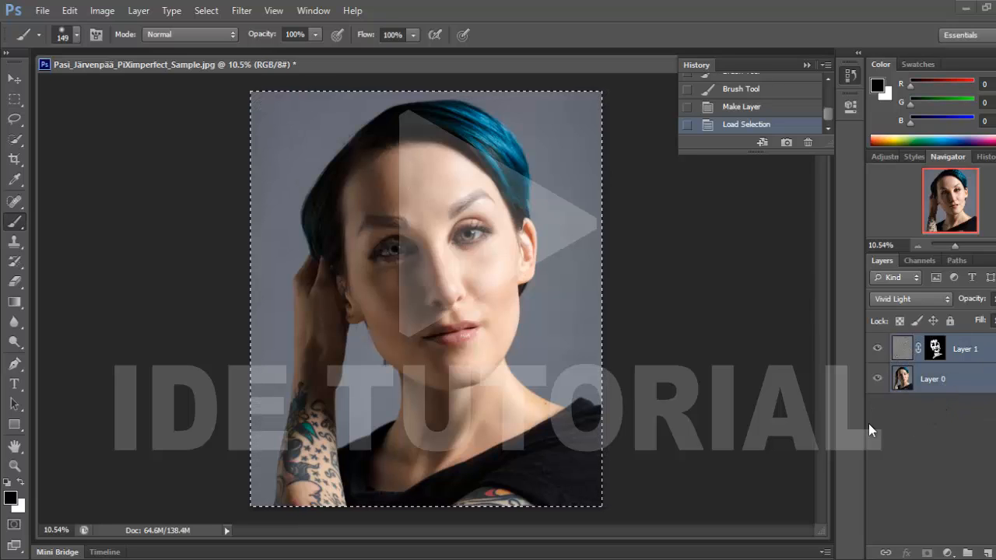
key(ctrl+g)
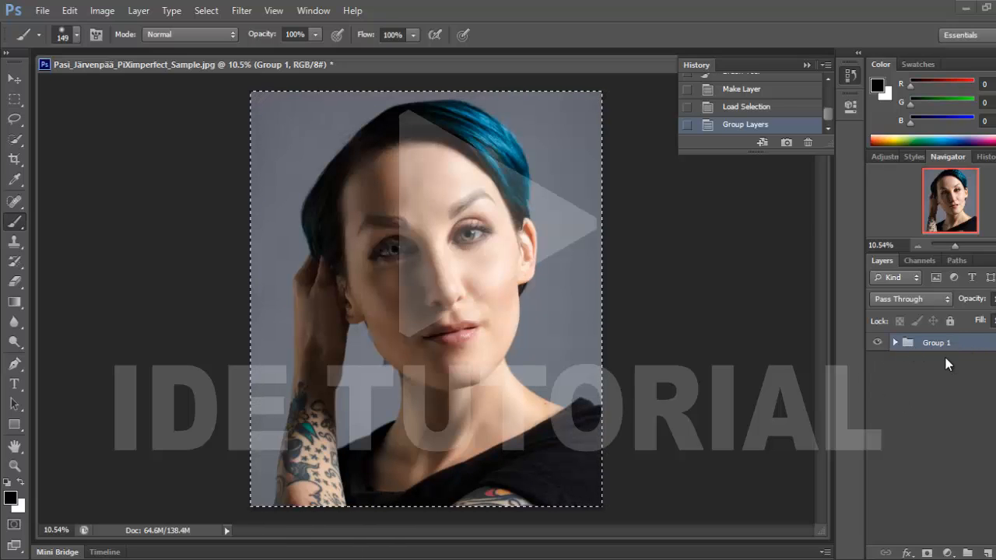
Duplicate the group and merge the copy into a single layer, clearing the active selection.
key(ctrl+j)
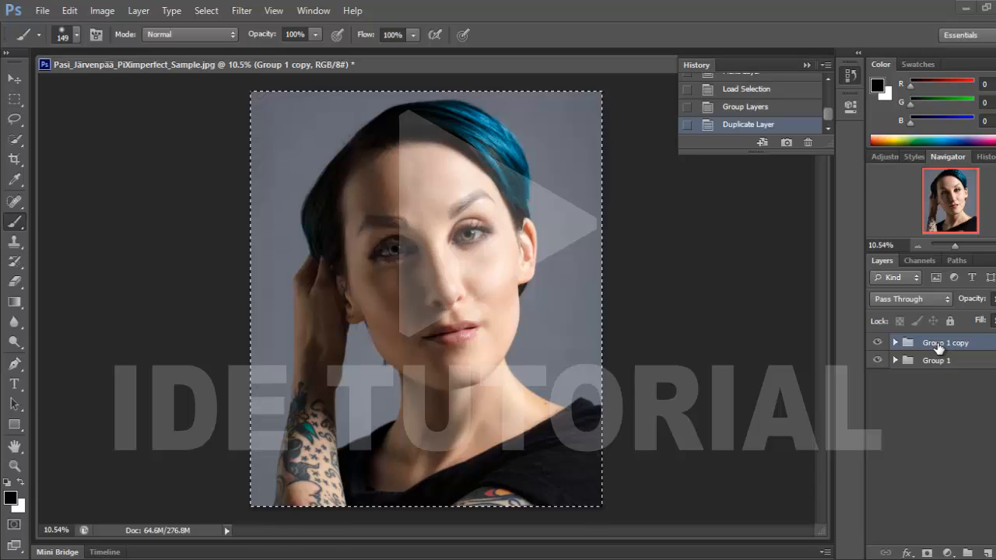
key(ctrl+e)
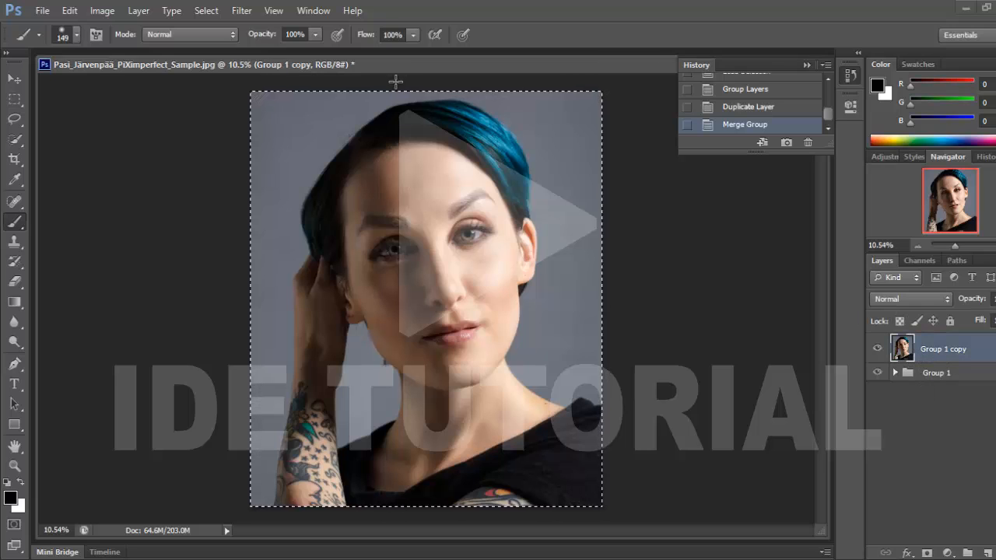
key(ctrl+d)
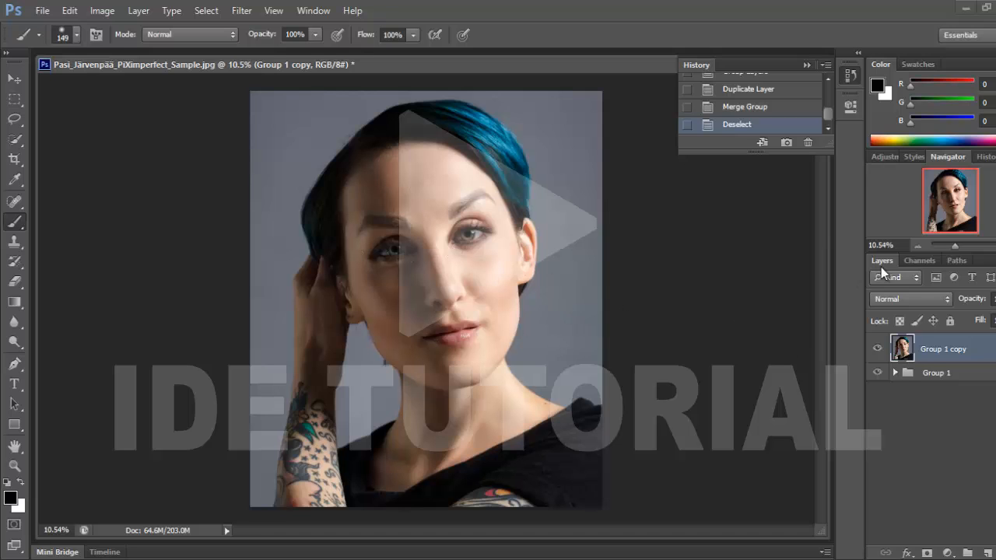
Review the layers kept inside the original group beneath the merged copy.
drag(955, 248, 960, 248)
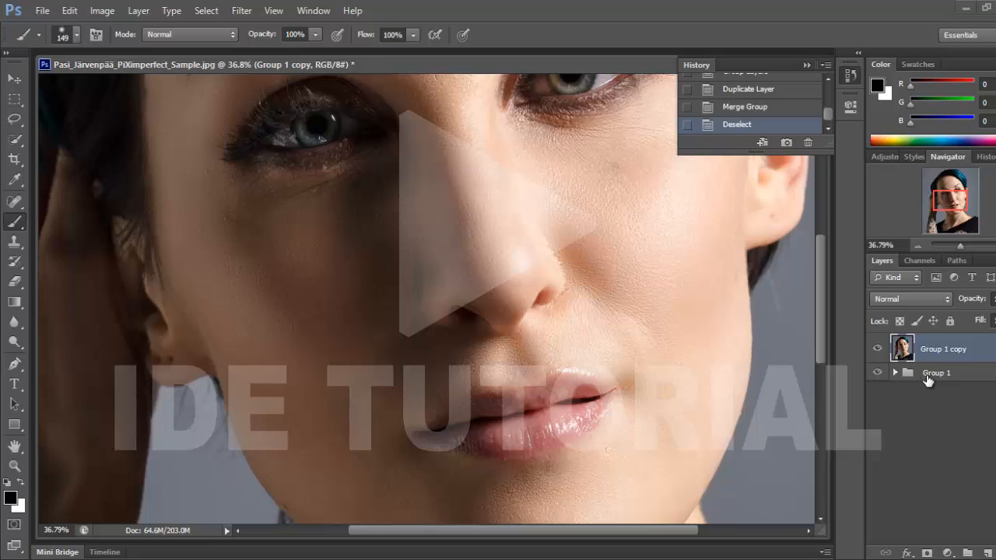
click(895, 374)
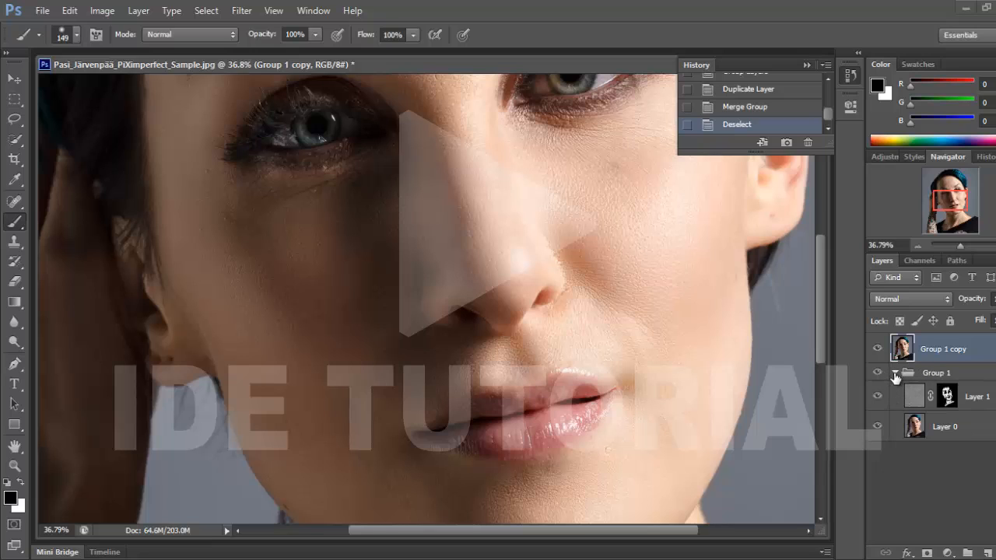
click(894, 373)
click(894, 373)
click(894, 374)
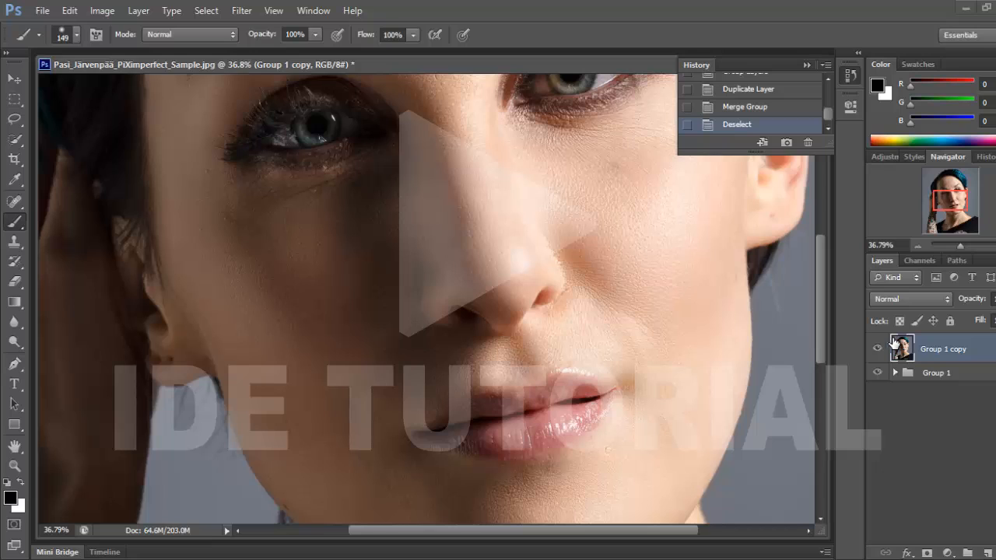
click(899, 371)
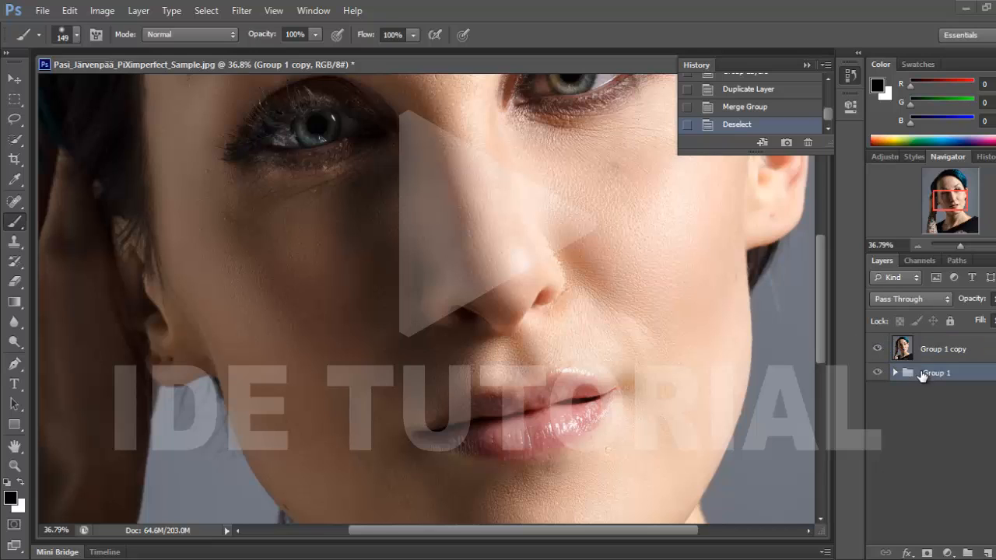
Examine the smoothed face from the forehead to the chin for remaining blemishes.
click(952, 247)
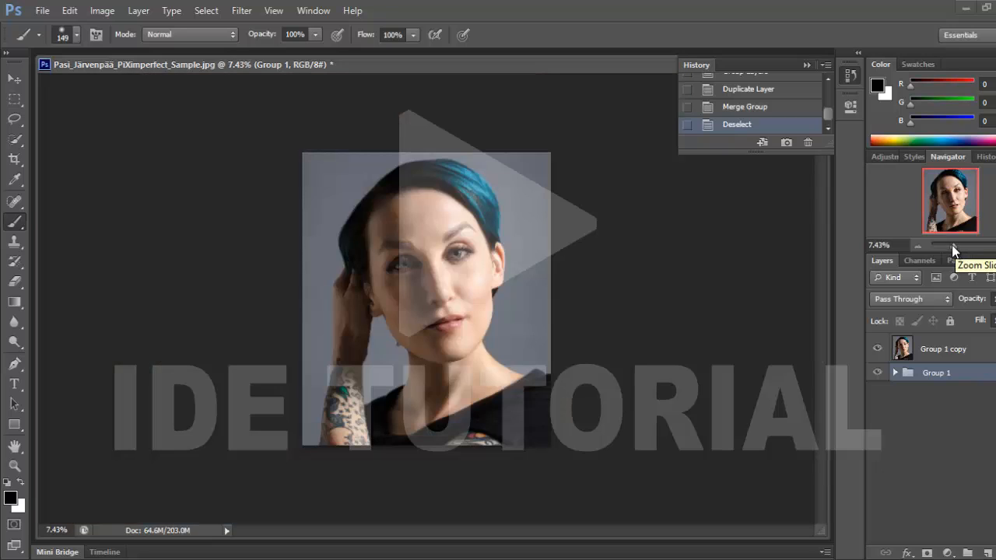
drag(955, 246, 957, 247)
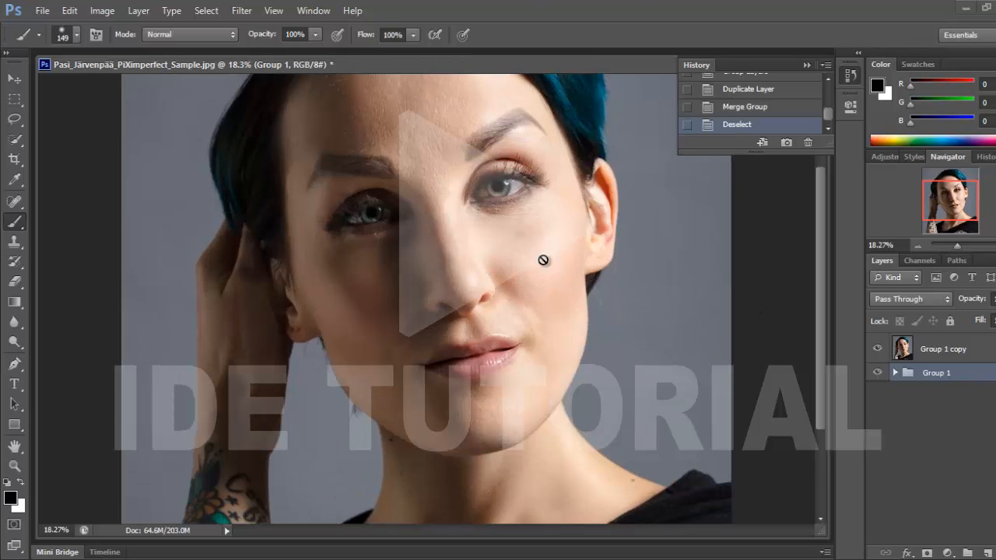
click(14, 78)
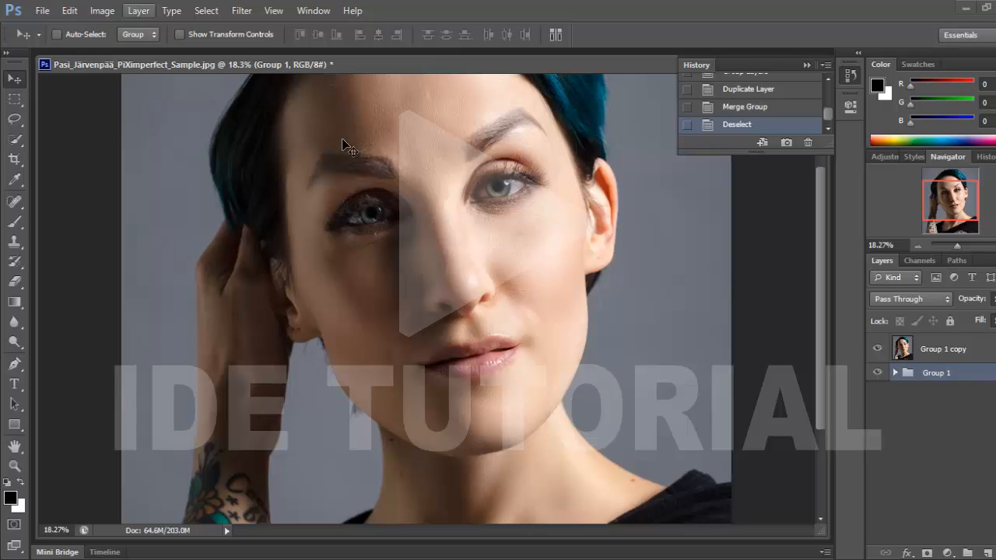
scroll(428, 341, up, 5)
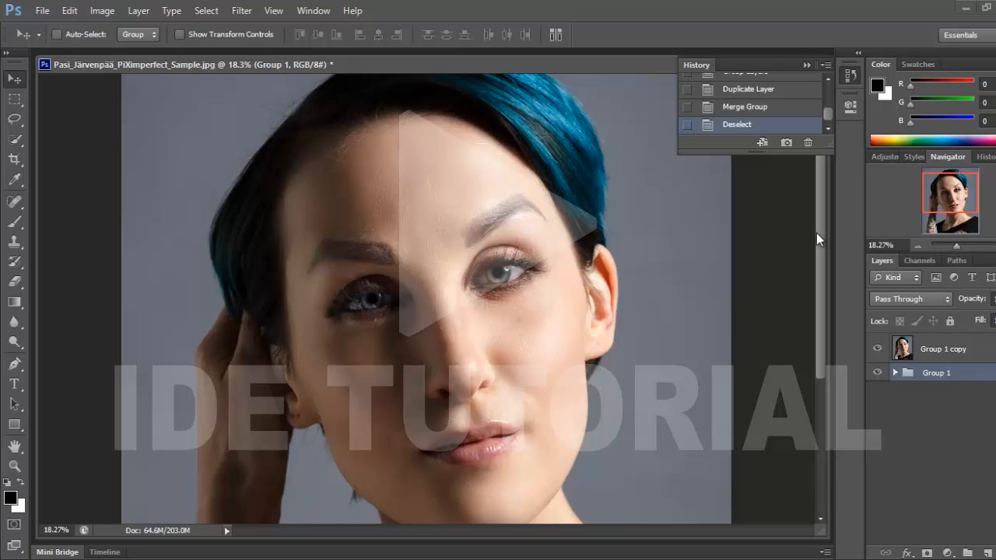
drag(956, 247, 960, 246)
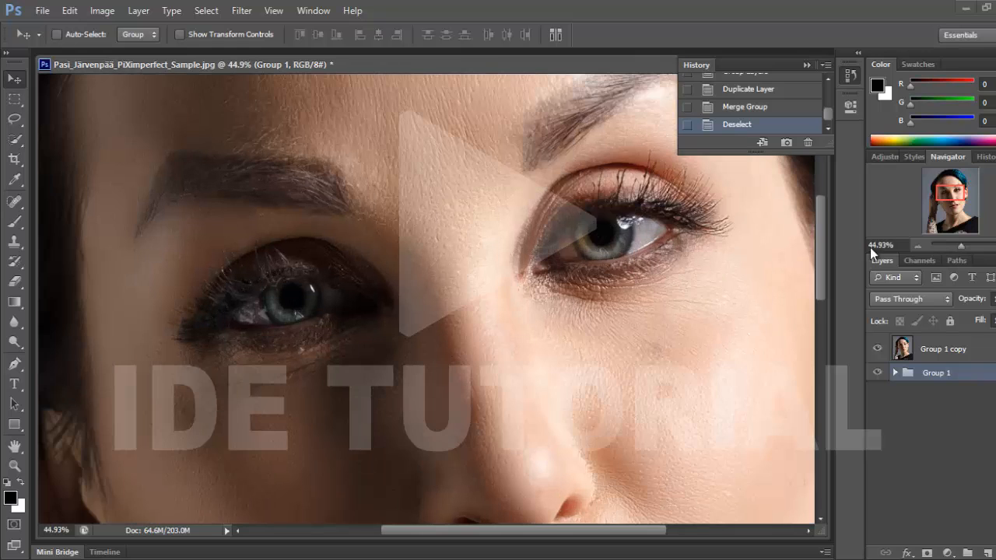
scroll(480, 304, up, 6)
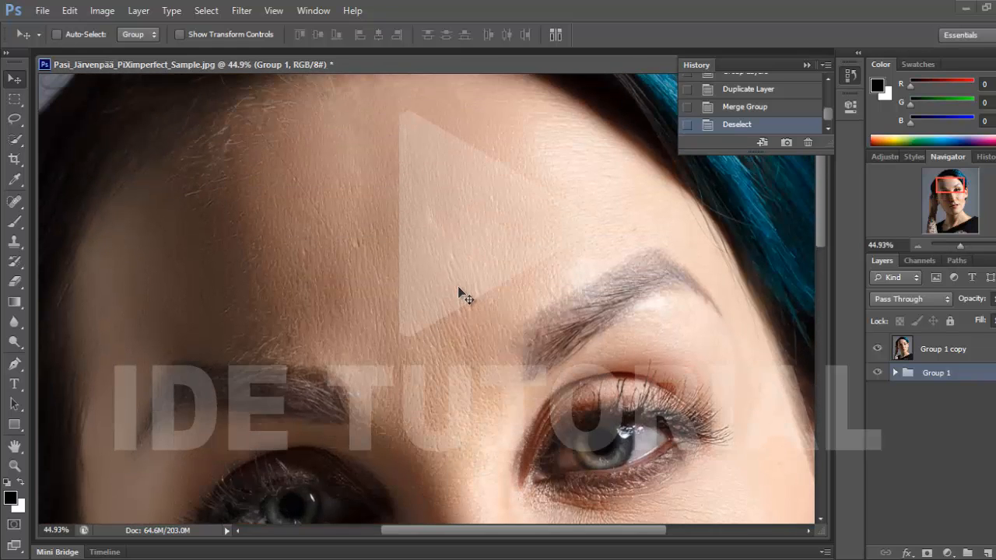
scroll(465, 296, down, 8)
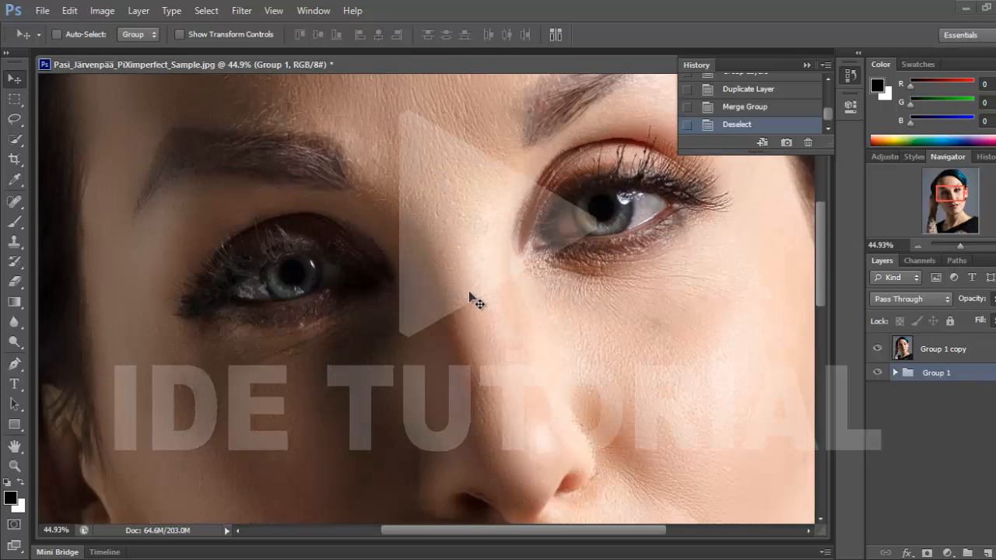
scroll(469, 300, down, 5)
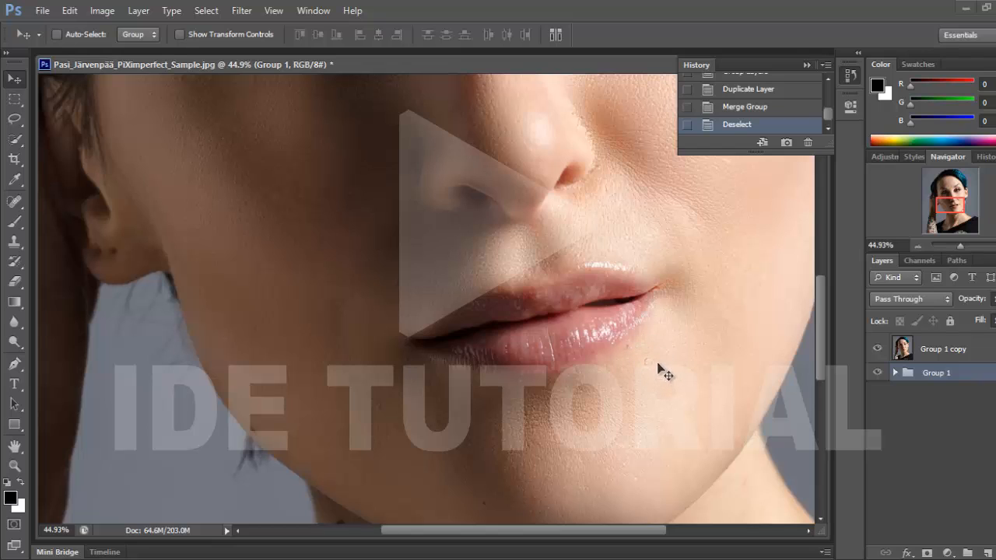
Remove the small blemish below the corner of the mouth on the merged layer with the Spot Healing Brush.
click(905, 348)
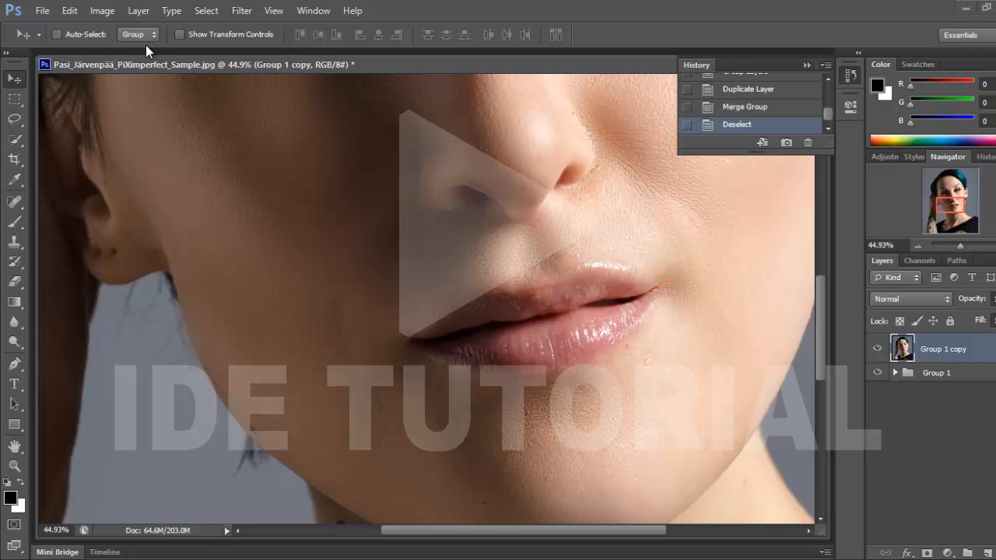
click(14, 204)
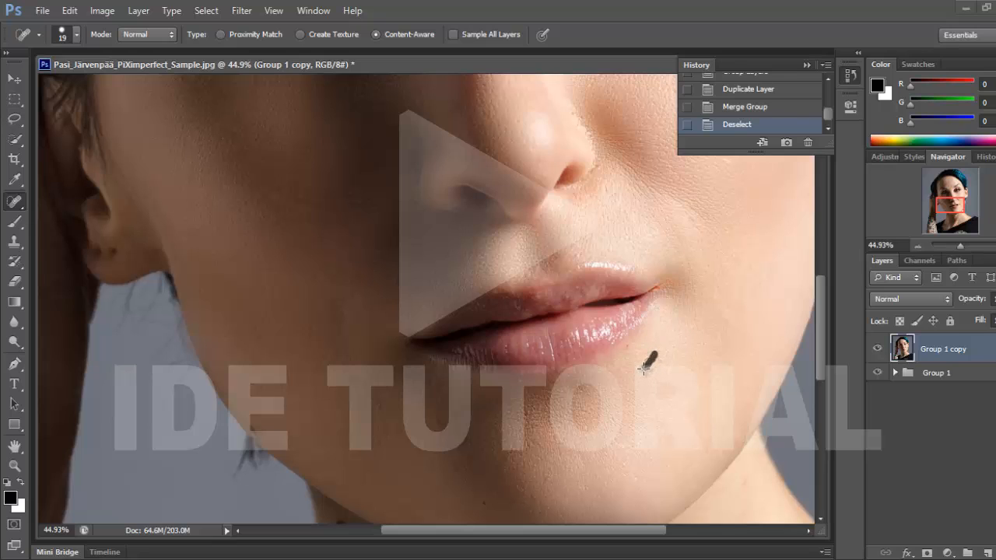
click(643, 368)
drag(640, 366, 650, 357)
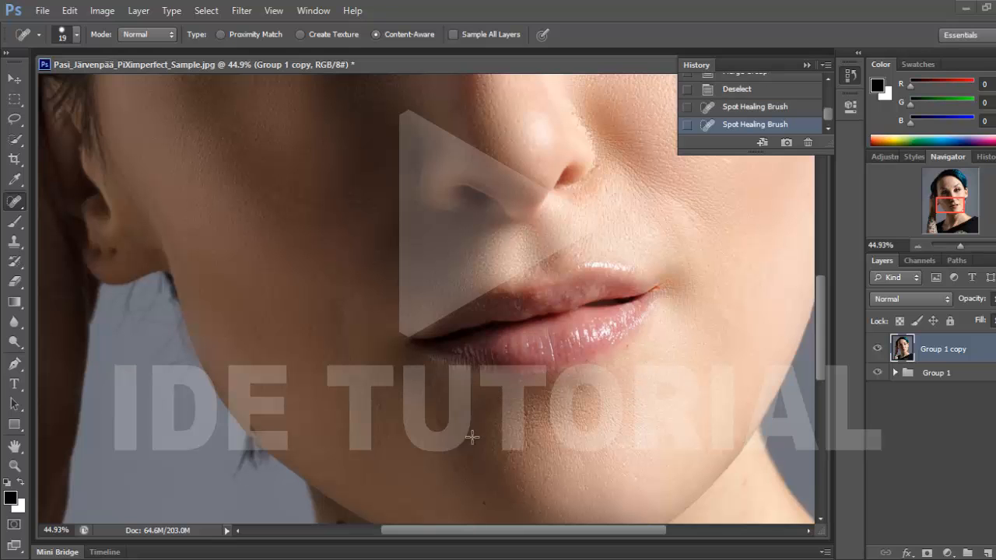
Heal the dark spot on the shaded cheek below the outer corner of the eye.
scroll(358, 396, up, 5)
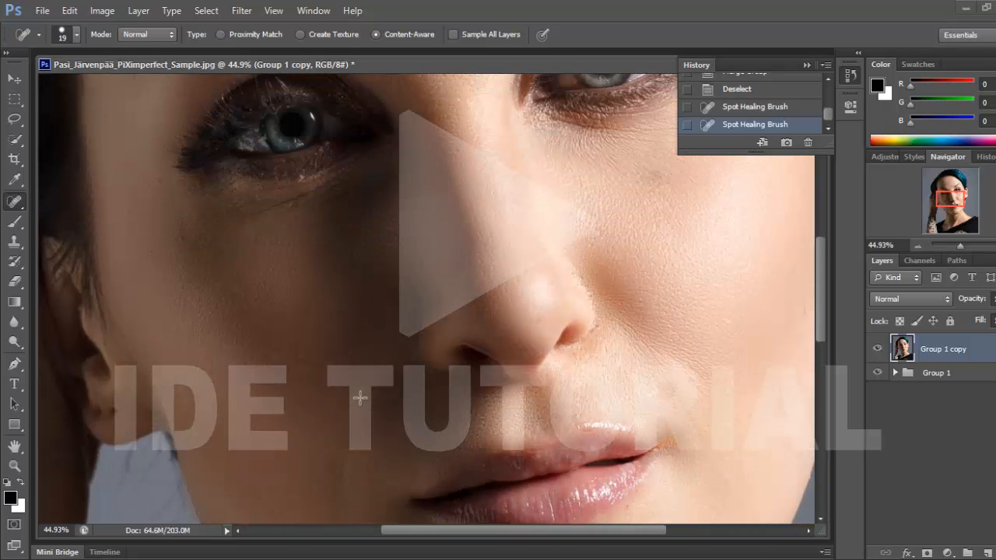
scroll(360, 397, up, 3)
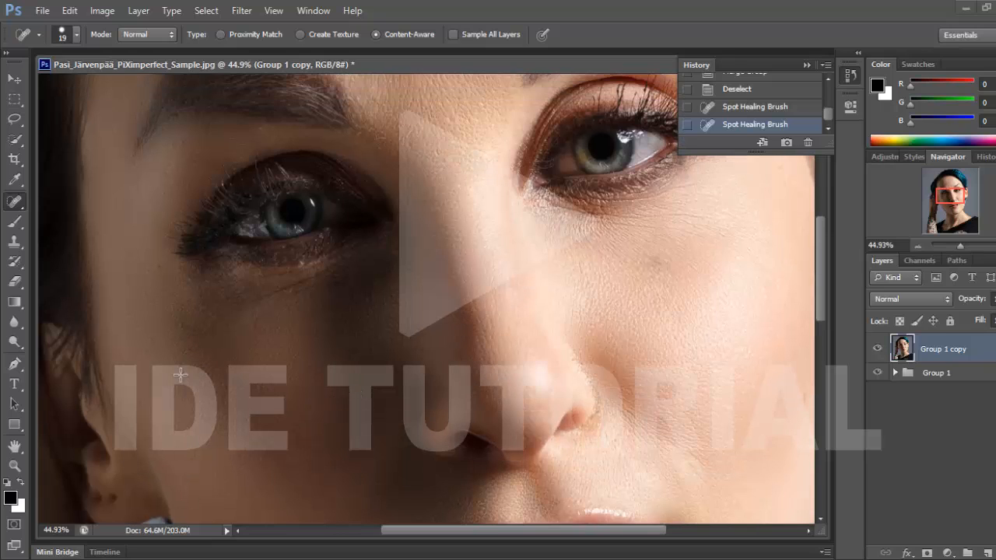
click(178, 326)
Heal the stray hairs and marks on the shaded side of the forehead near the hairline.
scroll(579, 307, up, 2)
scroll(579, 307, up, 1)
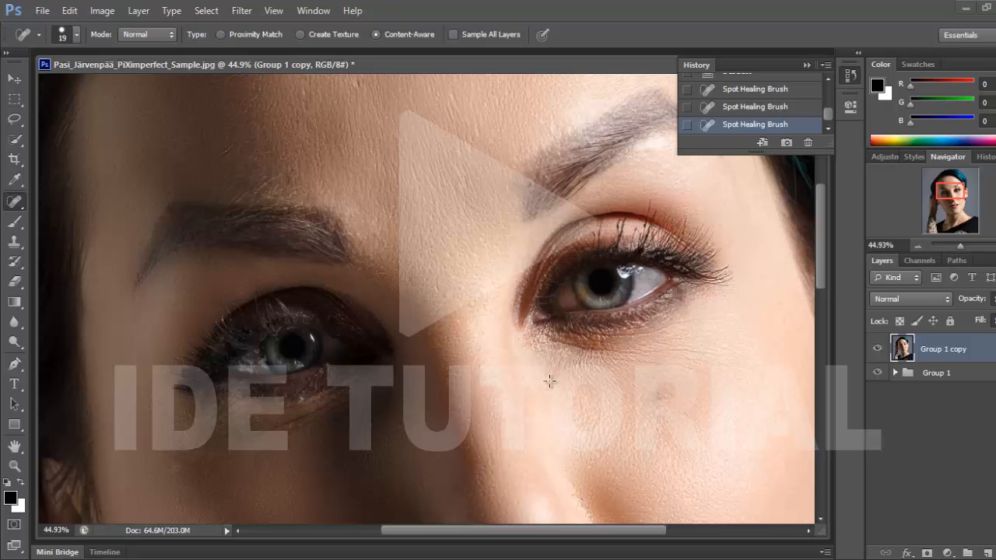
scroll(472, 333, up, 5)
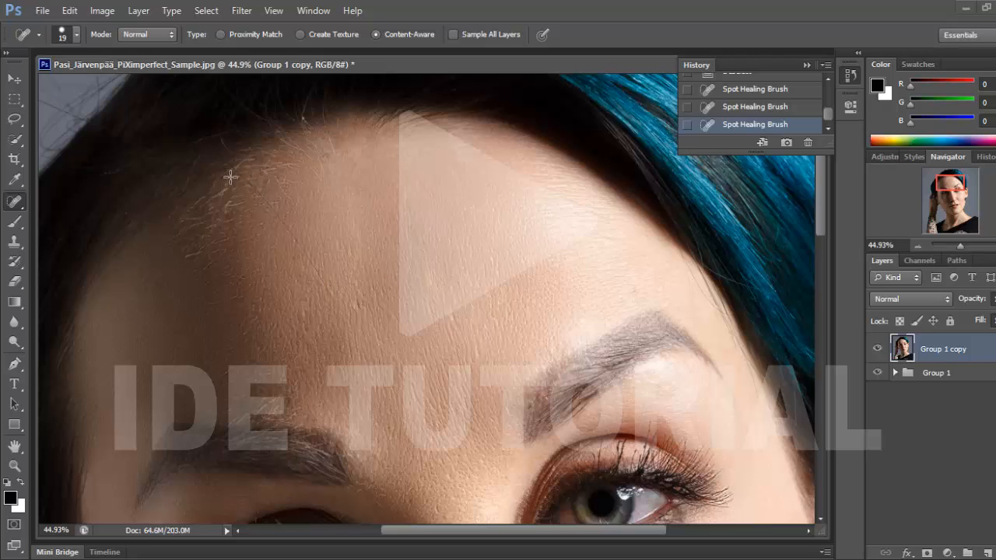
drag(238, 169, 337, 302)
Heal the dark blemish on the brightly lit cheek below the eye.
scroll(350, 225, down, 4)
scroll(354, 229, down, 5)
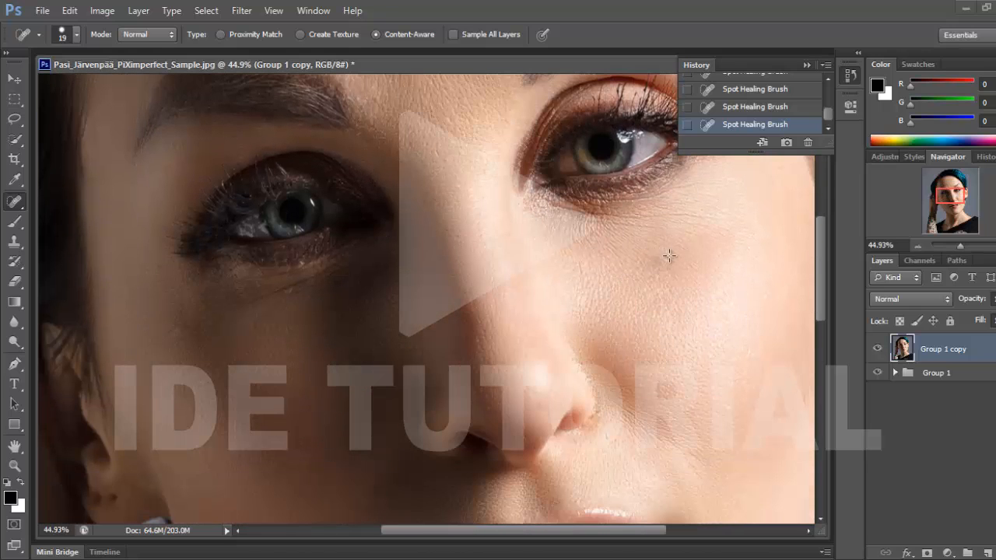
mouse_move(671, 255)
mouse_down()
mouse_move(605, 292)
mouse_move(661, 249)
mouse_up()
drag(663, 250, 632, 275)
Heal the dark mole just below the jawline and the fainter spot lower on the shaded side of the neck.
scroll(570, 280, up, 3)
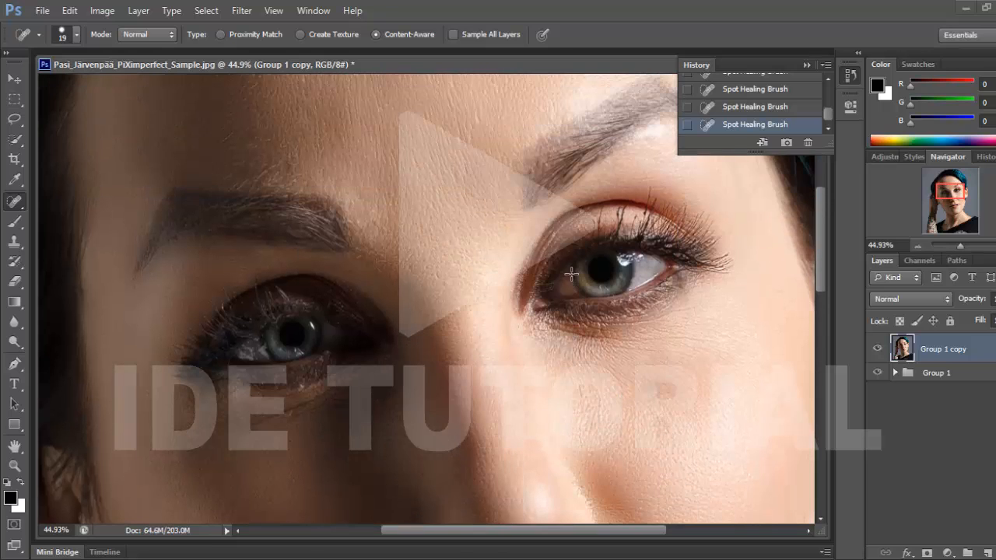
scroll(277, 300, down, 5)
scroll(358, 292, down, 3)
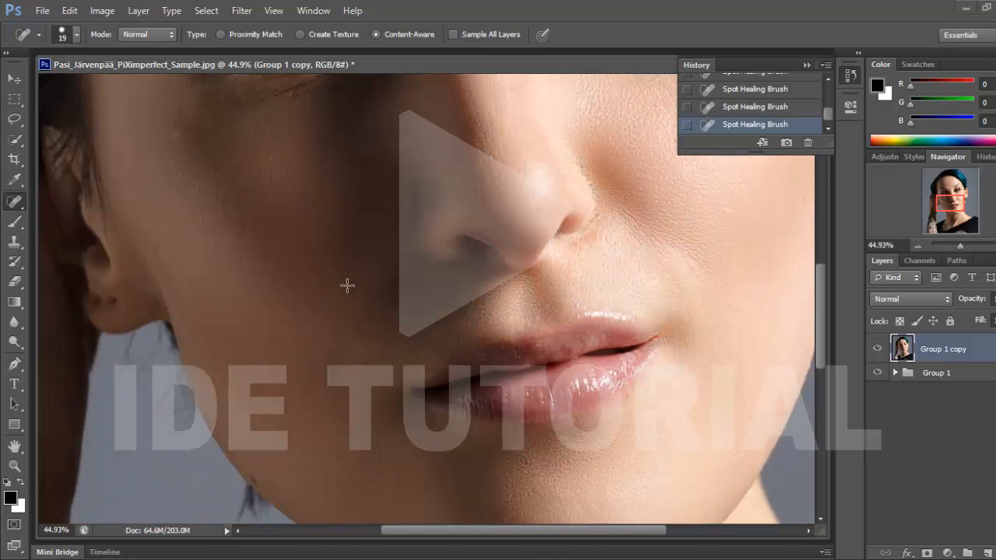
scroll(376, 329, down, 3)
scroll(375, 329, down, 6)
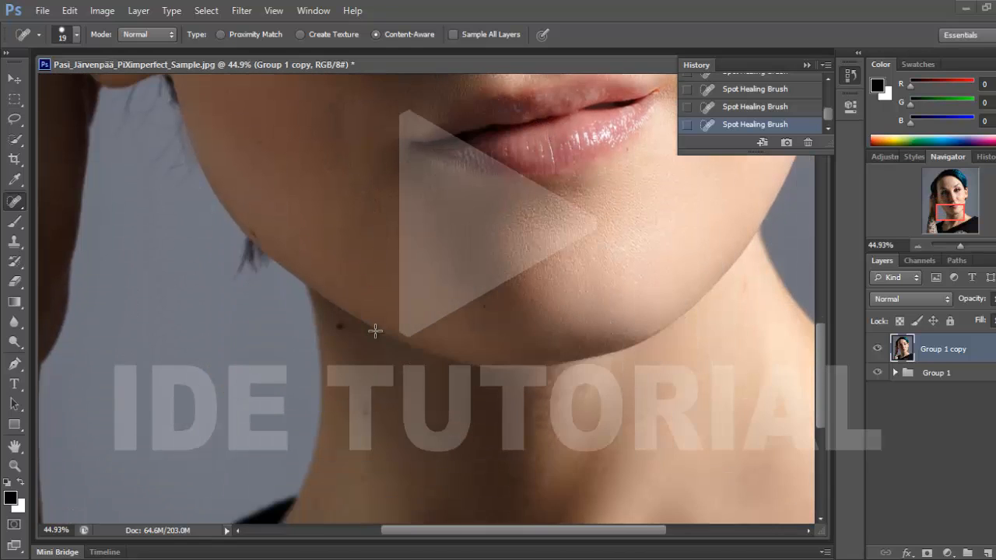
drag(337, 161, 342, 199)
drag(340, 158, 354, 187)
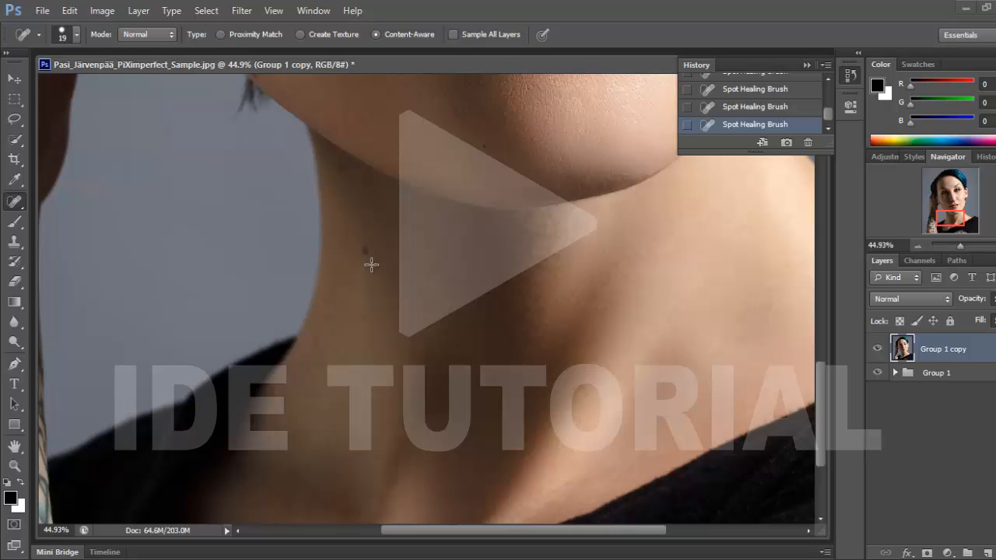
drag(363, 243, 366, 267)
Create a new layer above the merged copy in Soft Light mode, filled with the neutral 50% gray.
scroll(373, 311, up, 5)
scroll(379, 260, up, 8)
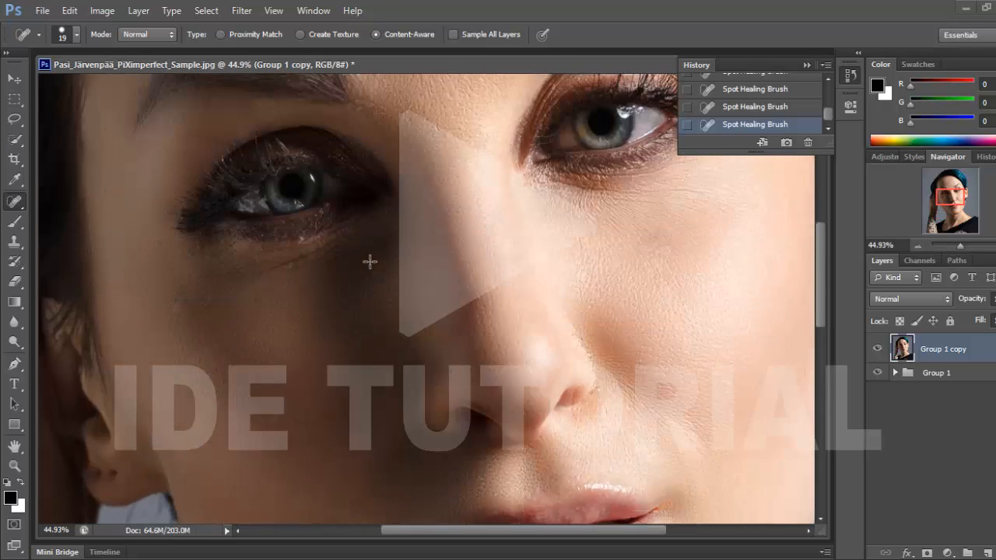
scroll(349, 218, up, 3)
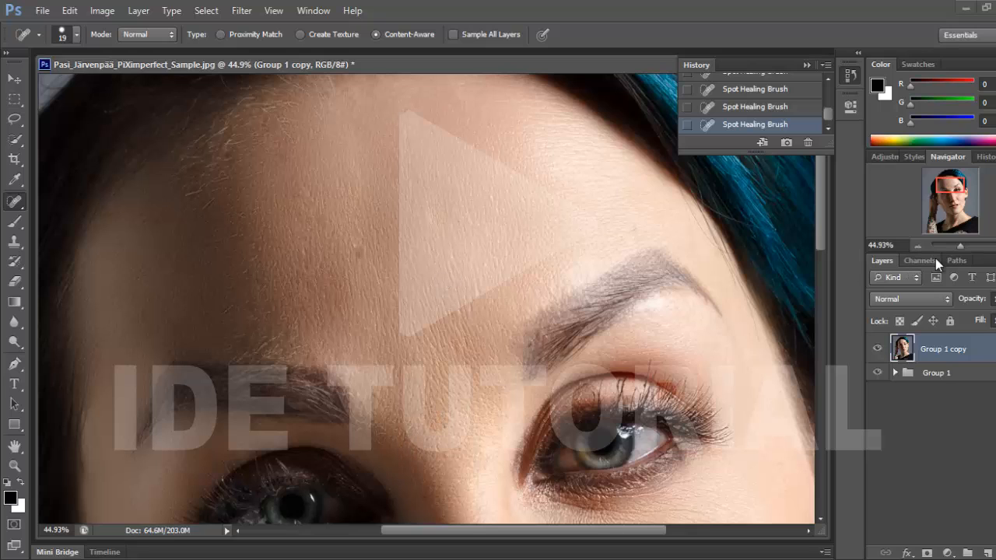
click(955, 247)
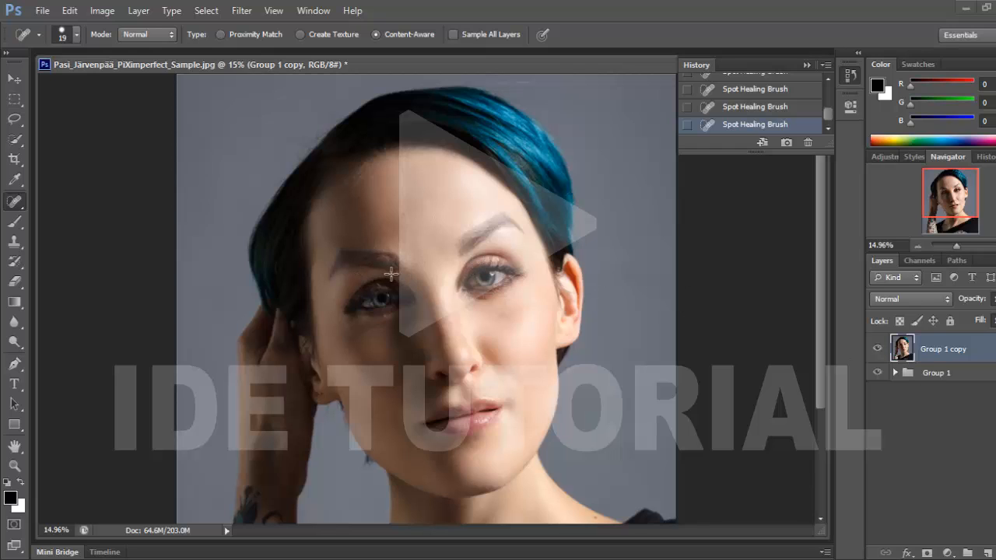
scroll(389, 272, down, 5)
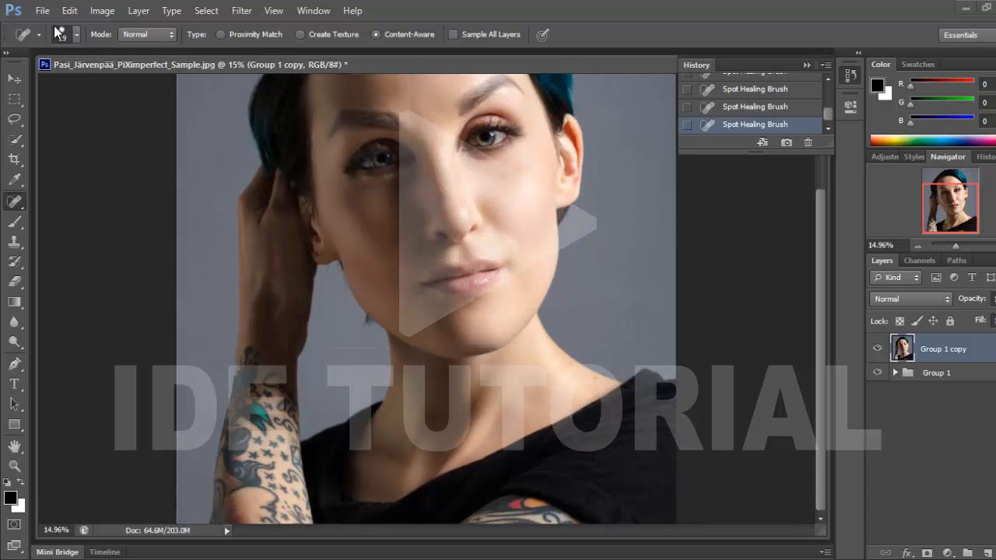
click(138, 10)
mouse_move(146, 30)
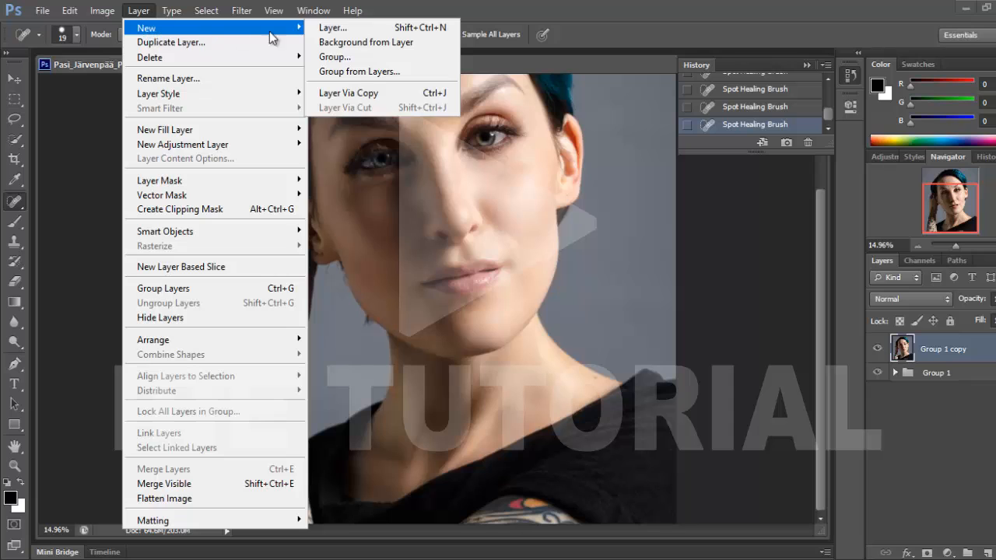
click(341, 27)
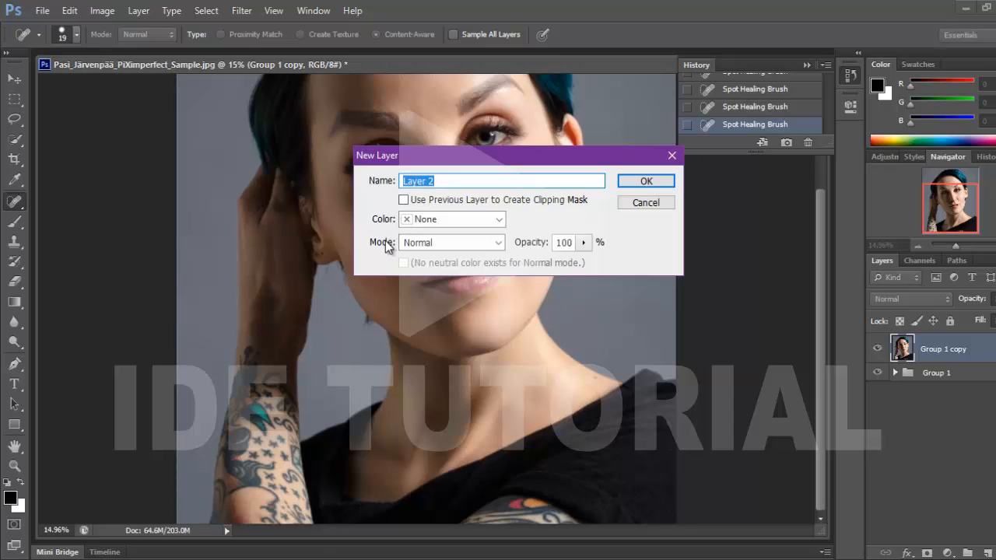
click(459, 246)
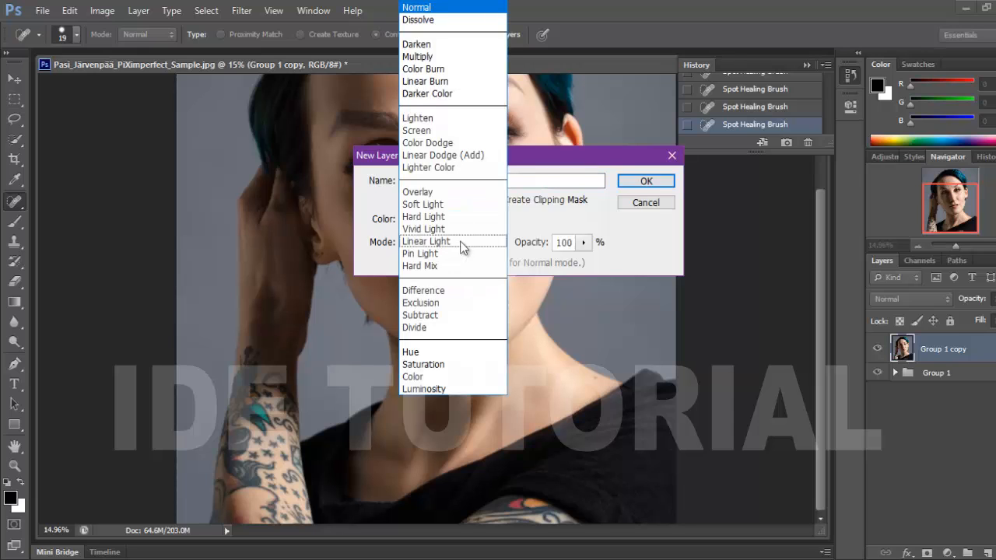
click(435, 202)
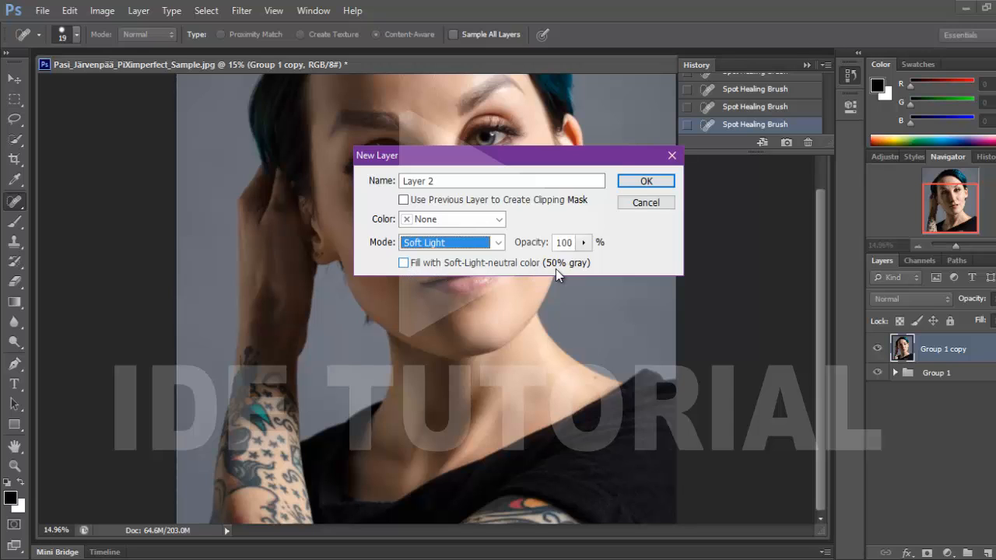
click(403, 263)
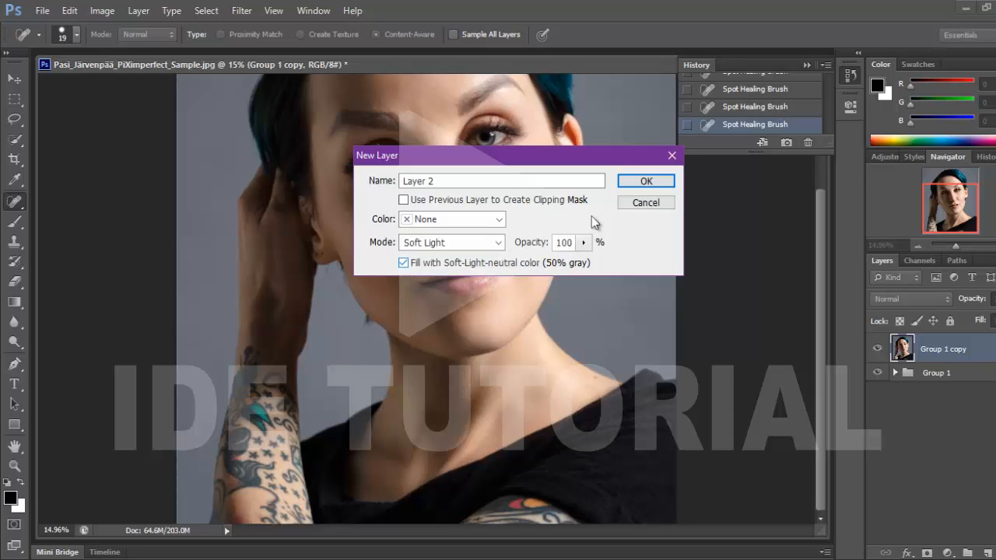
click(637, 181)
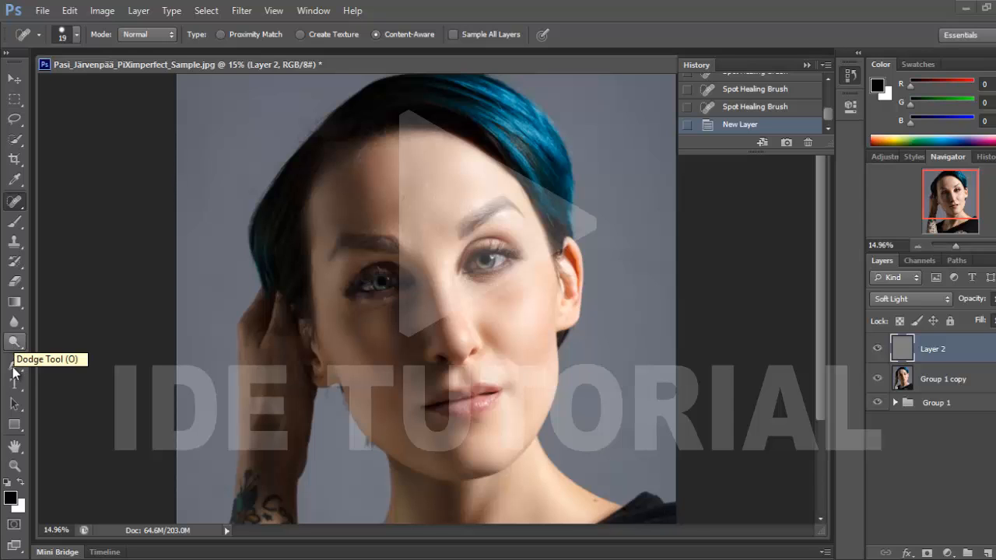
Brighten the bridge and tip of the nose on the gray layer with the Dodge tool set to Midtones.
click(14, 343)
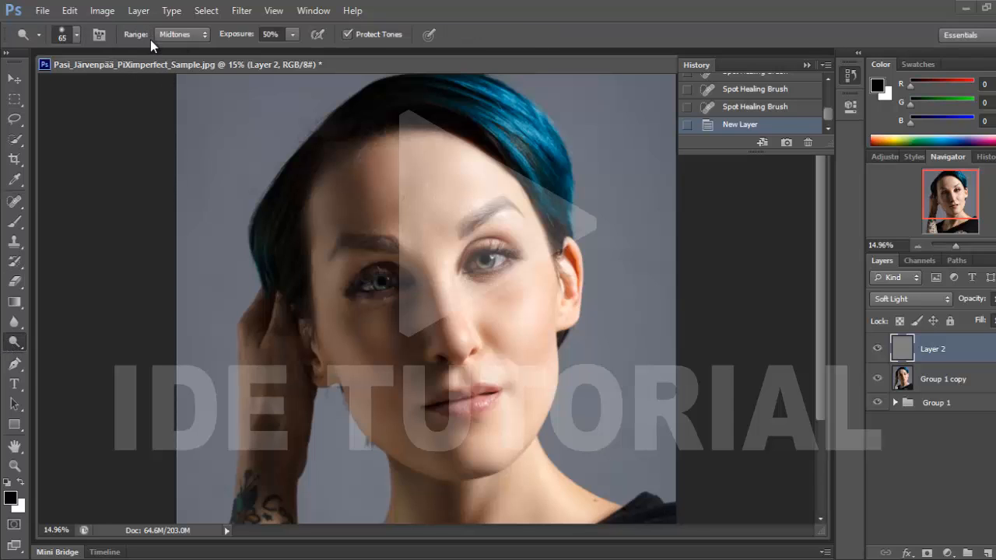
click(181, 34)
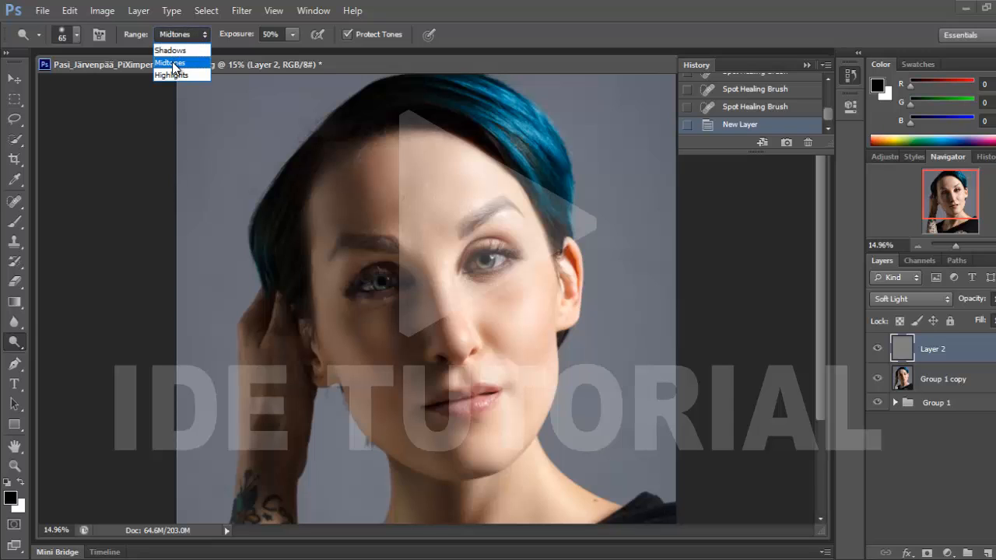
click(174, 62)
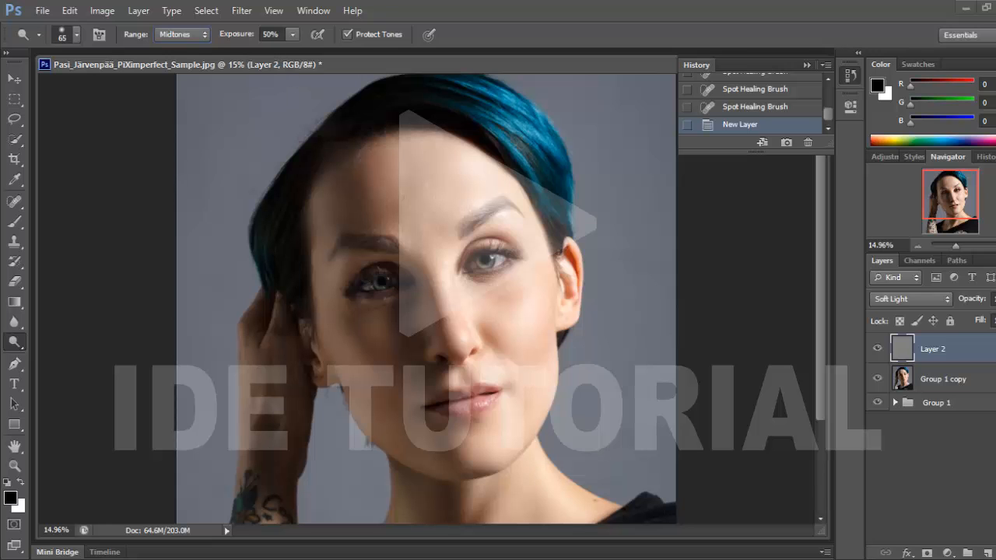
click(955, 245)
drag(957, 245, 956, 246)
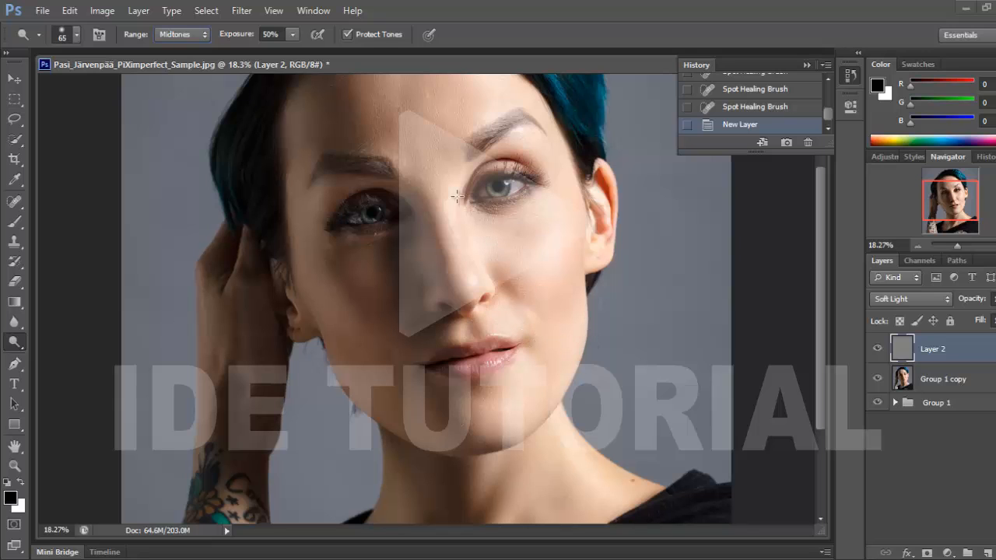
mouse_move(447, 189)
mouse_down()
mouse_move(461, 252)
mouse_move(448, 239)
mouse_move(472, 280)
mouse_move(459, 210)
mouse_up()
drag(482, 288, 472, 253)
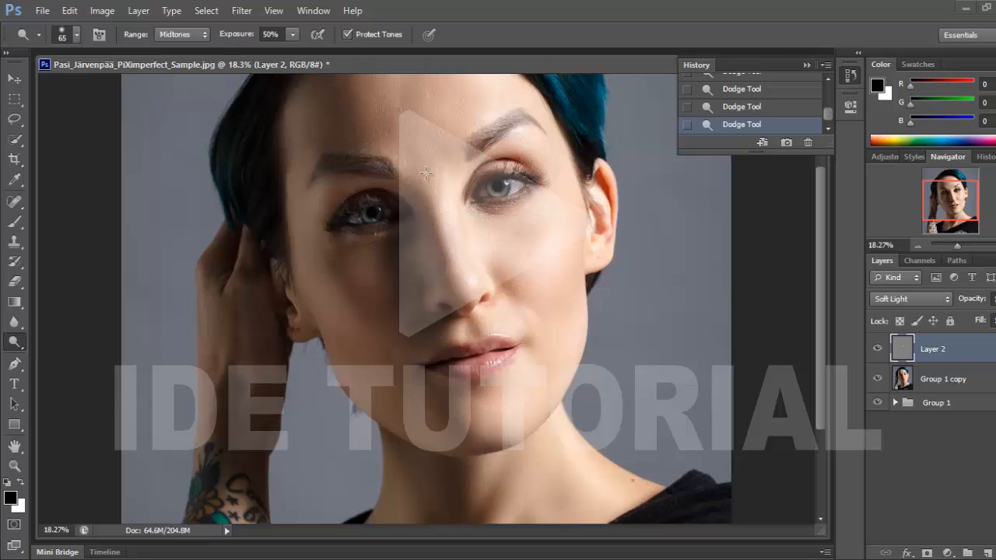
Try another Dodge stroke down the bridge of the nose and undo the last several strokes.
mouse_move(427, 172)
mouse_down()
mouse_move(452, 219)
mouse_move(434, 167)
mouse_move(437, 215)
mouse_move(414, 184)
mouse_move(423, 204)
mouse_move(437, 178)
mouse_move(441, 221)
mouse_move(444, 198)
mouse_move(470, 251)
mouse_up()
key(ctrl+alt+z)
key(ctrl+alt+z)
key(ctrl+alt+z)
key(ctrl+alt+z)
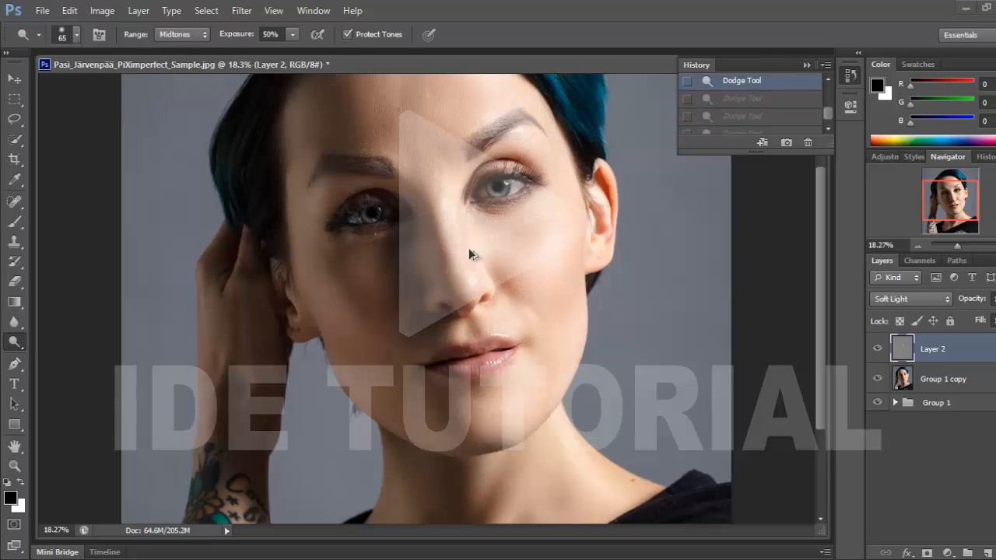
key(ctrl+alt+z)
Set the Dodge brush size to 102 px and brighten the nose from between the eyebrows toward the tip.
right_click(442, 180)
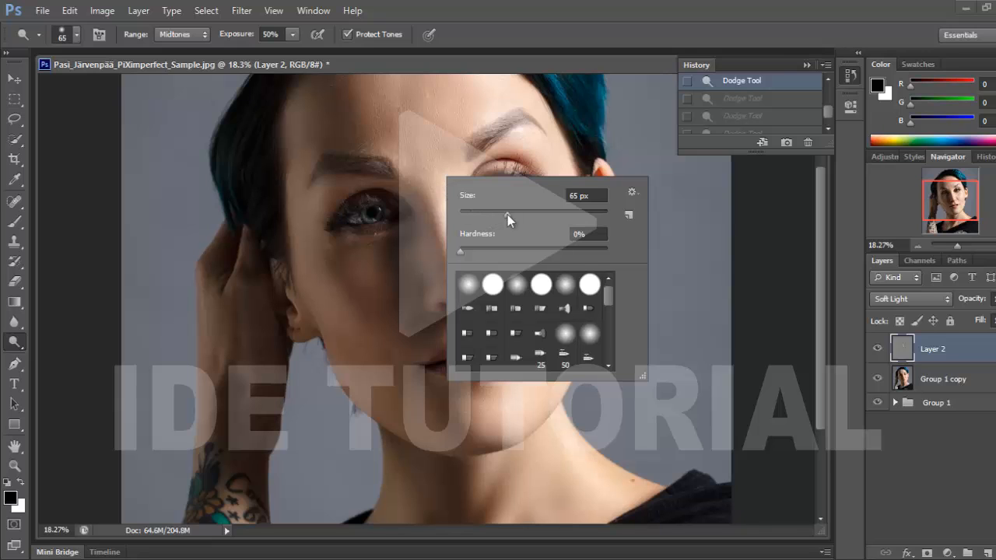
drag(507, 214, 533, 213)
drag(439, 162, 466, 273)
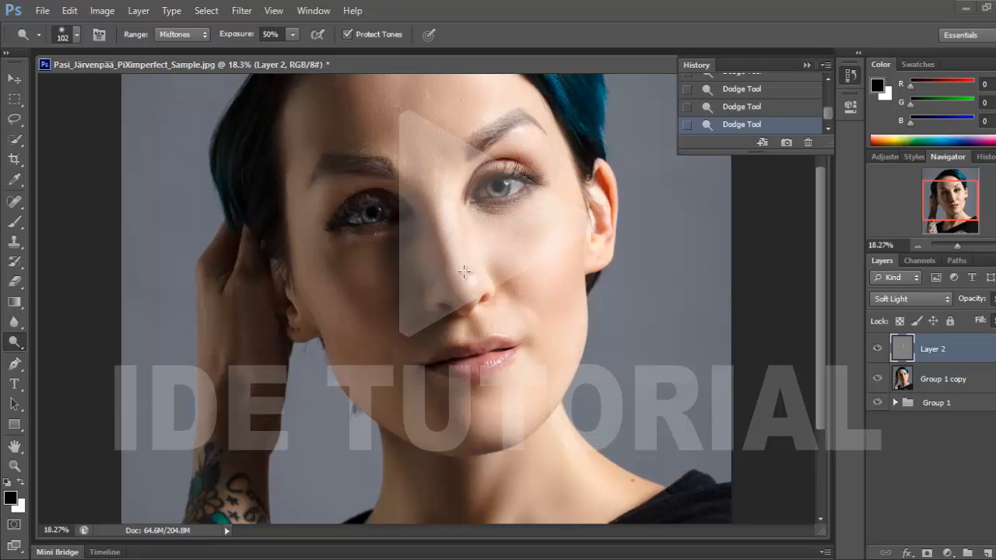
Enlarge the Dodge brush to 166 px and brighten the upper nose bridge between the eyes.
right_click(465, 167)
drag(542, 206, 567, 205)
click(453, 208)
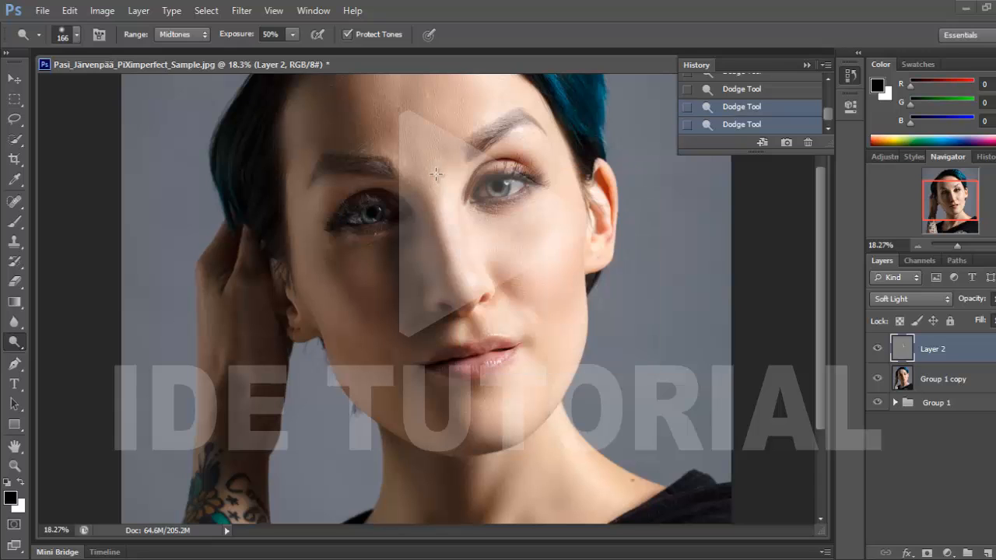
mouse_move(444, 195)
mouse_down()
mouse_move(439, 165)
mouse_move(469, 283)
mouse_move(432, 179)
mouse_up()
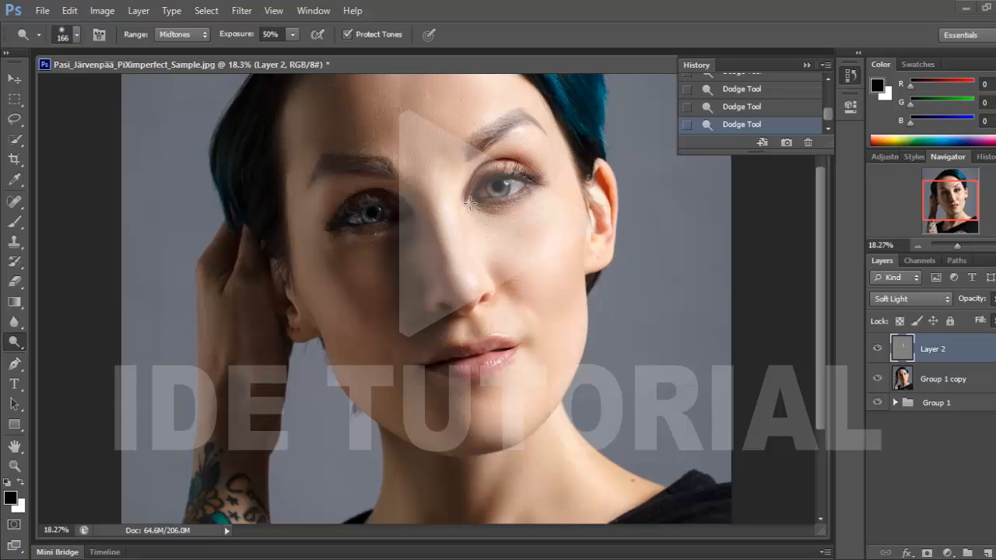
Dodge the brightly lit cheek and the area above the upper lip, undoing the last stroke.
mouse_move(460, 195)
mouse_down()
mouse_move(469, 230)
mouse_move(553, 288)
mouse_move(560, 208)
mouse_move(527, 304)
mouse_move(547, 215)
mouse_move(515, 285)
mouse_move(560, 223)
mouse_move(560, 259)
mouse_move(567, 247)
mouse_move(538, 303)
mouse_move(579, 234)
mouse_move(568, 281)
mouse_move(543, 308)
mouse_move(574, 247)
mouse_move(578, 278)
mouse_move(558, 340)
mouse_move(578, 272)
mouse_move(575, 299)
mouse_up()
mouse_move(483, 313)
mouse_down()
mouse_move(522, 335)
mouse_move(502, 306)
mouse_move(451, 328)
mouse_up()
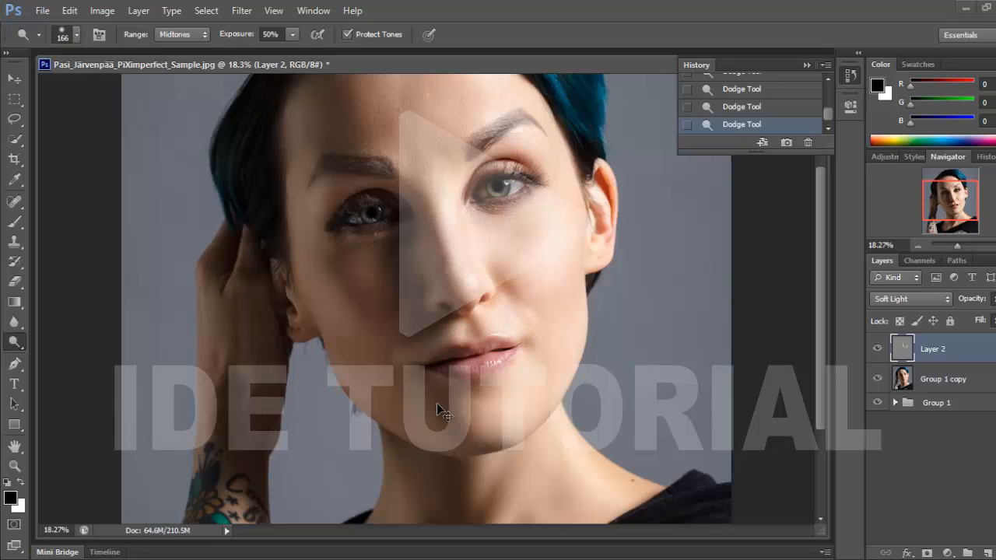
key(ctrl+z)
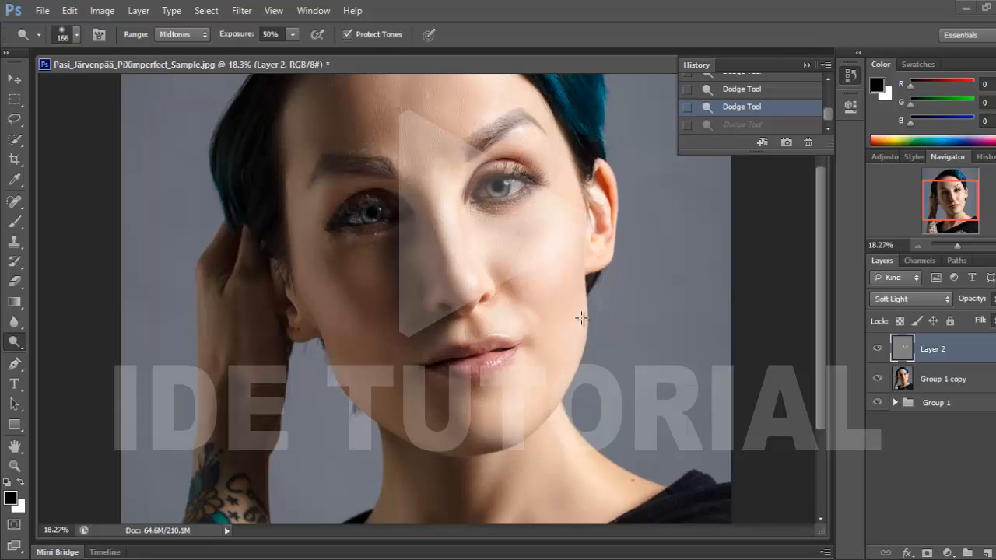
Brighten the lit side of the chin with the Dodge tool, toggling the stroke off and on to compare.
mouse_move(539, 399)
mouse_down()
mouse_move(508, 403)
mouse_move(534, 405)
mouse_move(490, 433)
mouse_move(504, 423)
mouse_up()
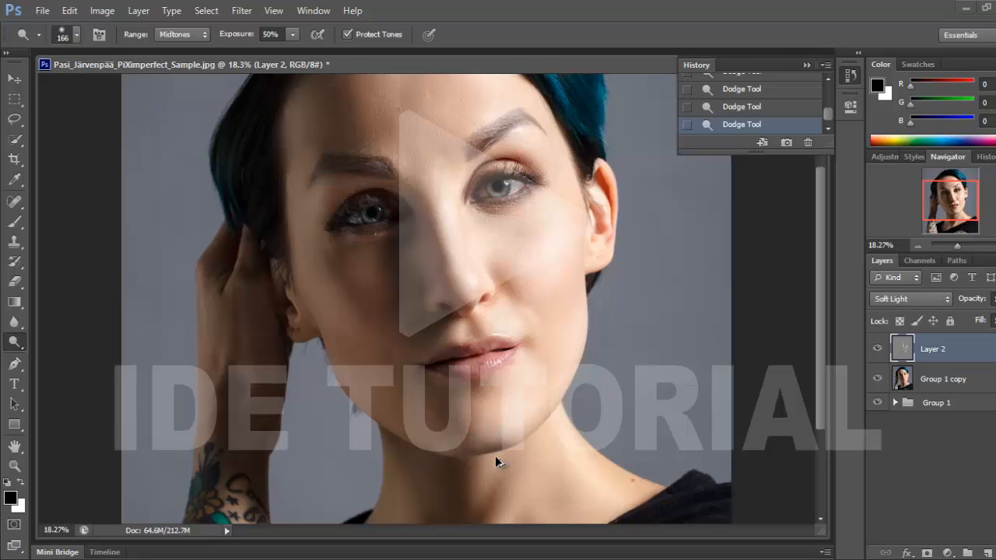
key(ctrl+z)
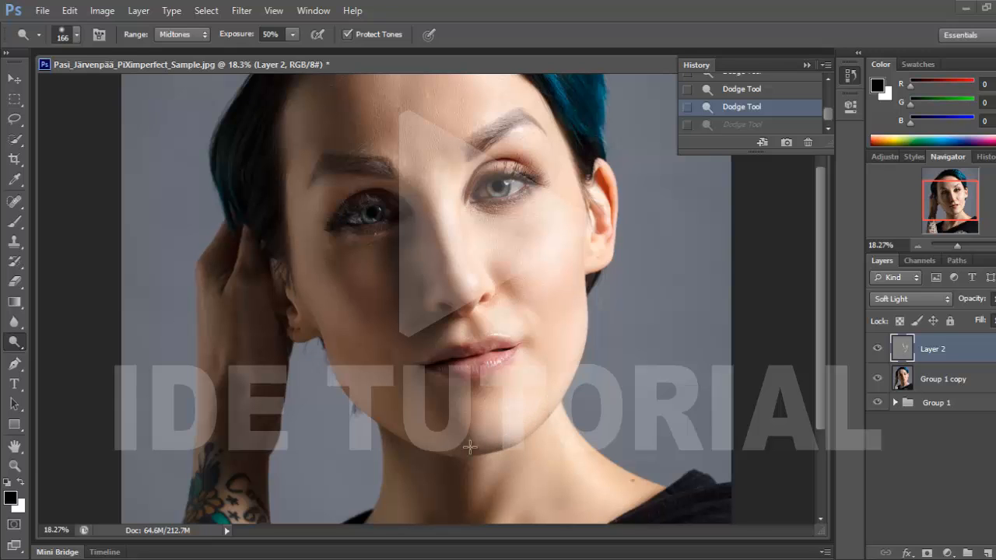
key(ctrl+z)
Examine the portrait from forehead to neck and compare it with the gray Soft Light layer hidden and shown.
scroll(453, 304, up, 3)
scroll(453, 303, up, 1)
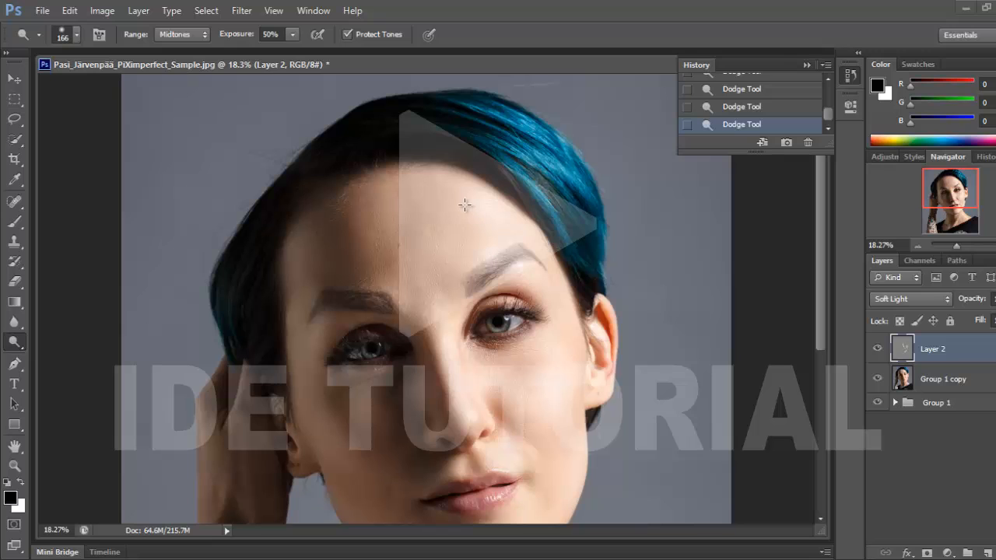
scroll(540, 274, down, 2)
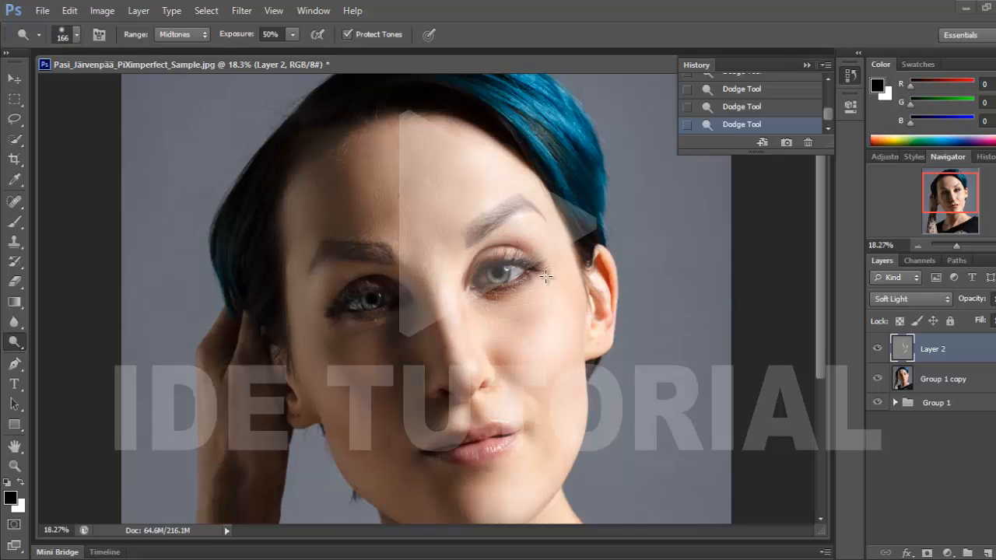
scroll(547, 279, down, 5)
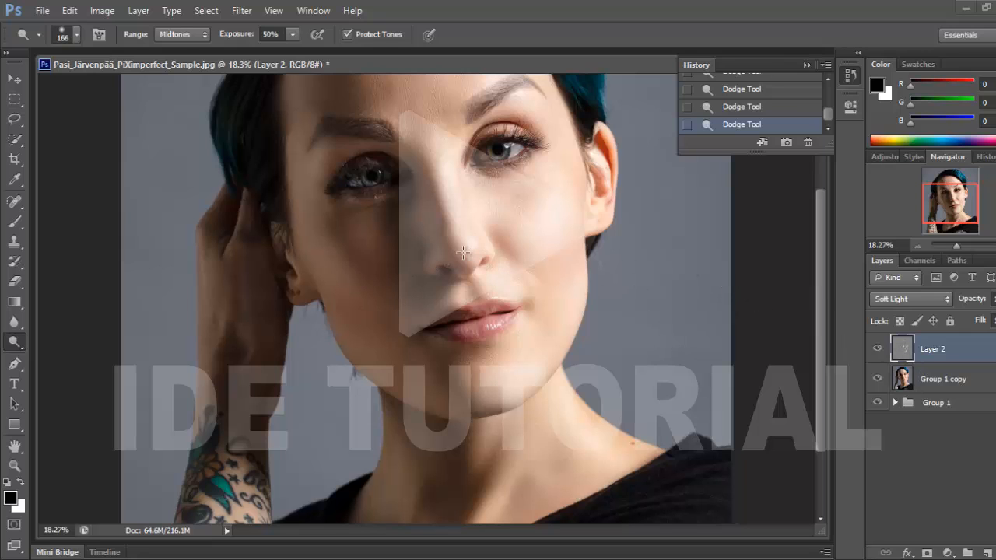
scroll(482, 336, up, 1)
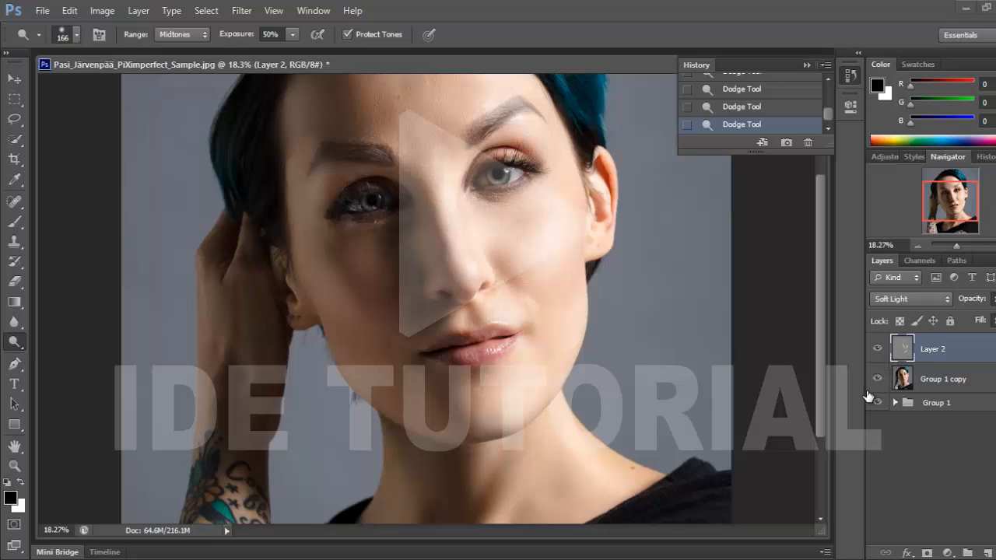
click(877, 350)
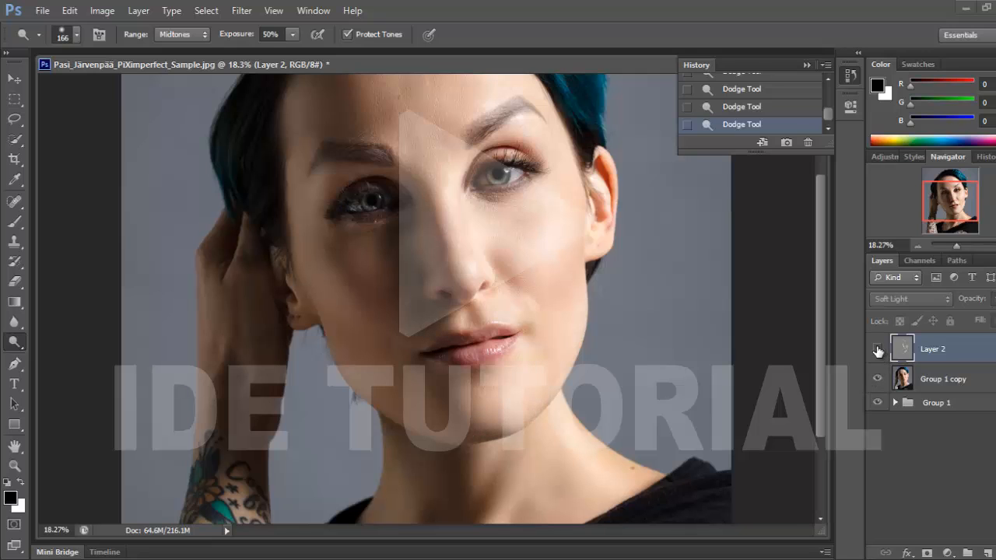
click(878, 350)
click(877, 350)
click(878, 350)
Compare the retouching stages by hiding all layers, expanding Group 1 and showing its layers and the layers above it one by one.
click(877, 402)
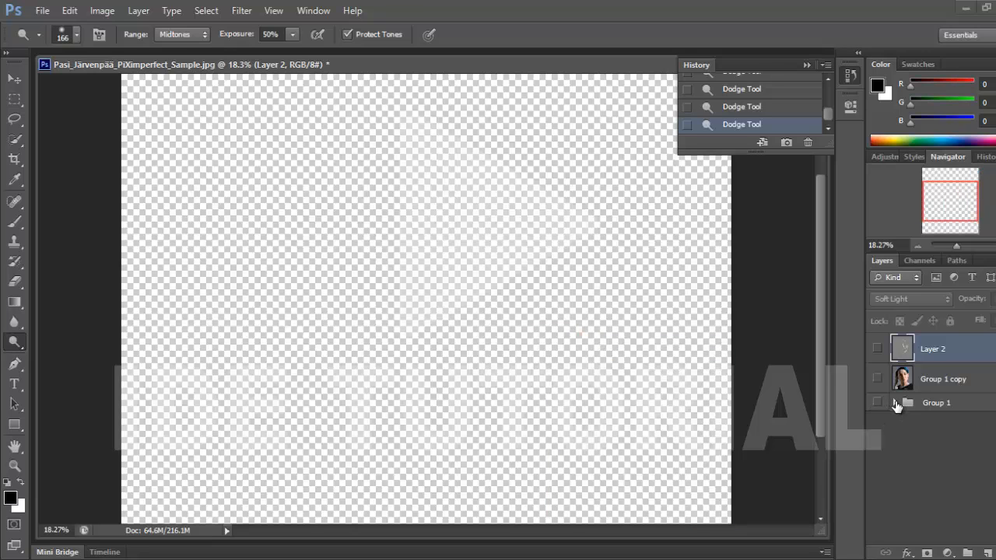
click(895, 402)
click(877, 402)
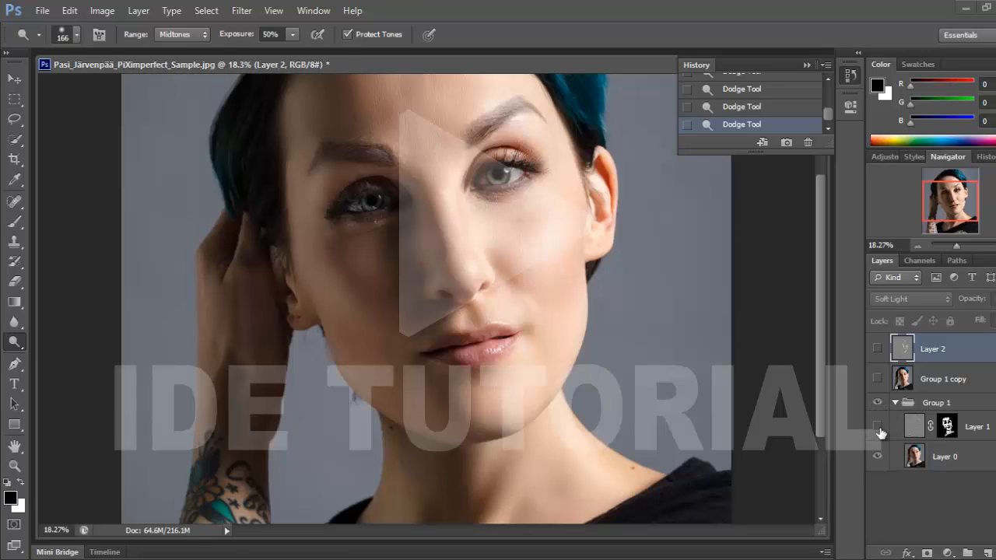
click(877, 427)
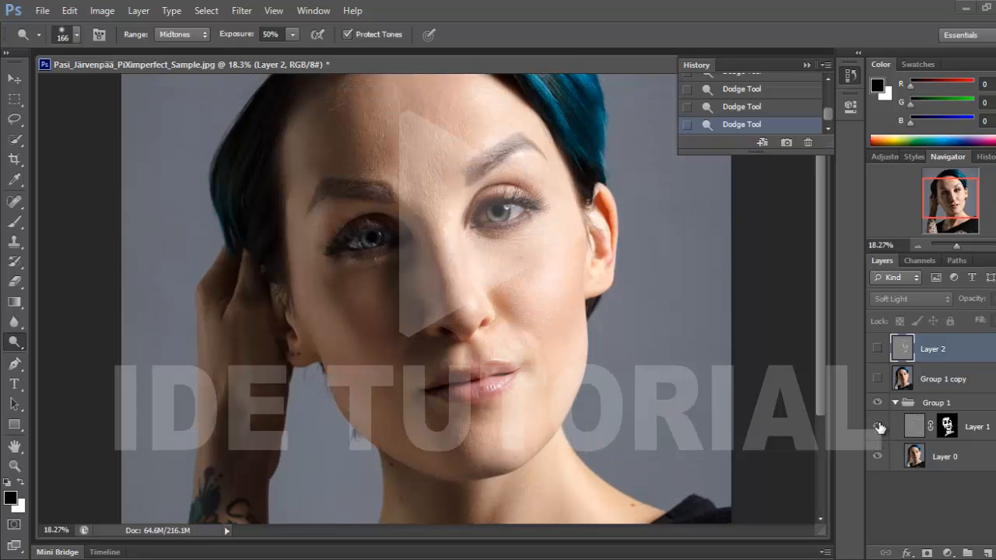
click(878, 381)
click(878, 351)
click(879, 351)
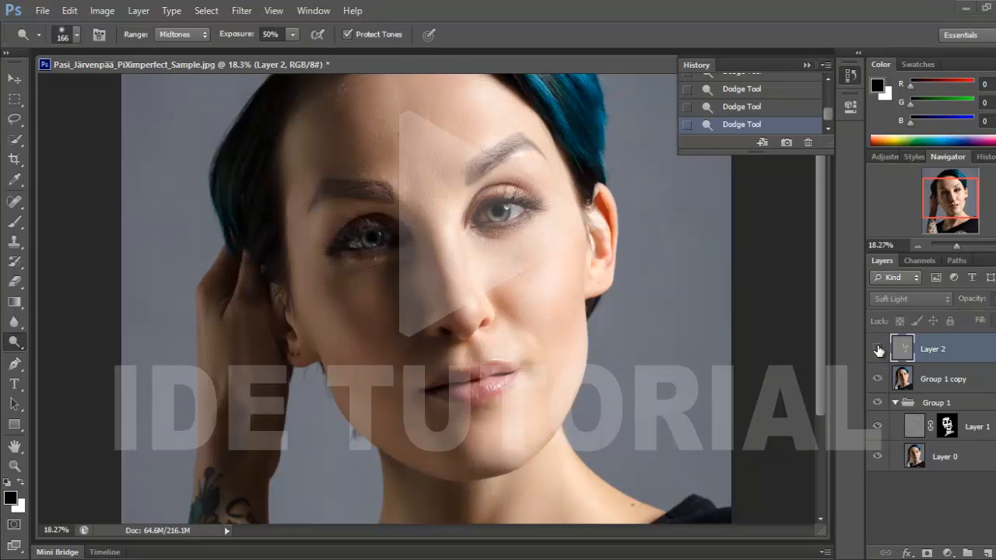